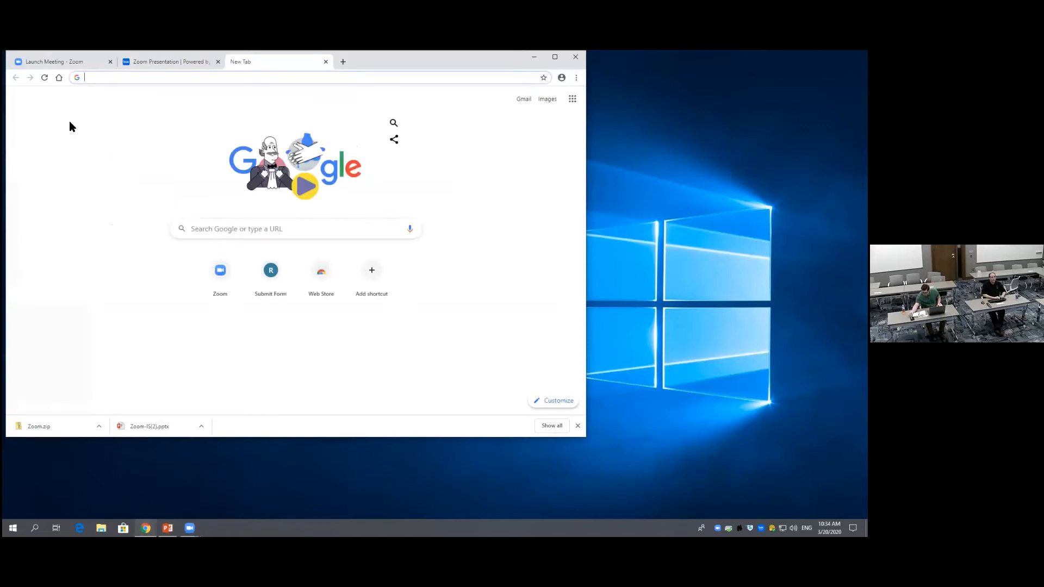
Step: Go to urichmond.zoom.us and sign in to configure the account
{"action": "type", "text": "ur"}
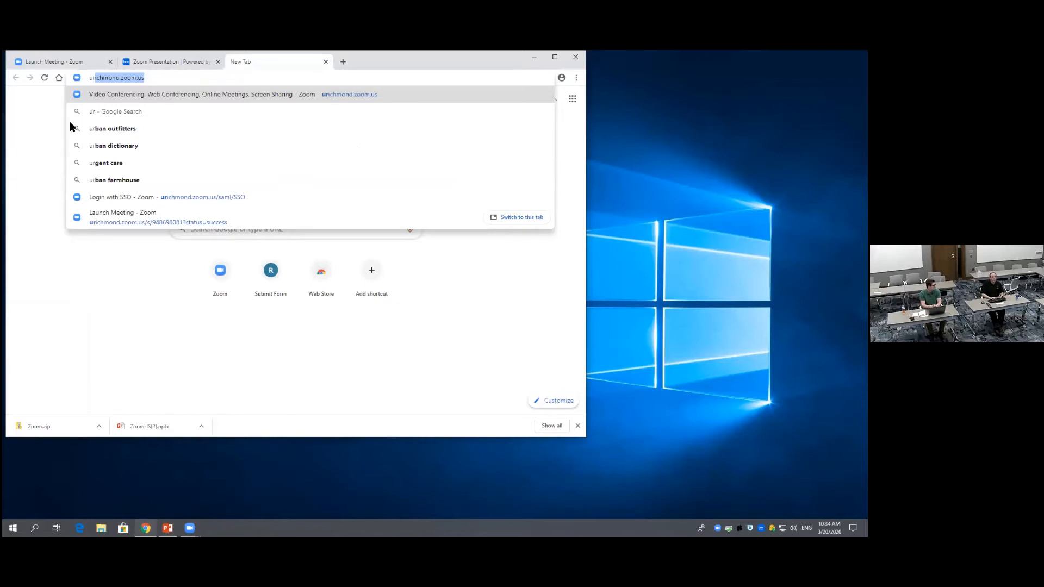
{"action": "key", "text": "Return"}
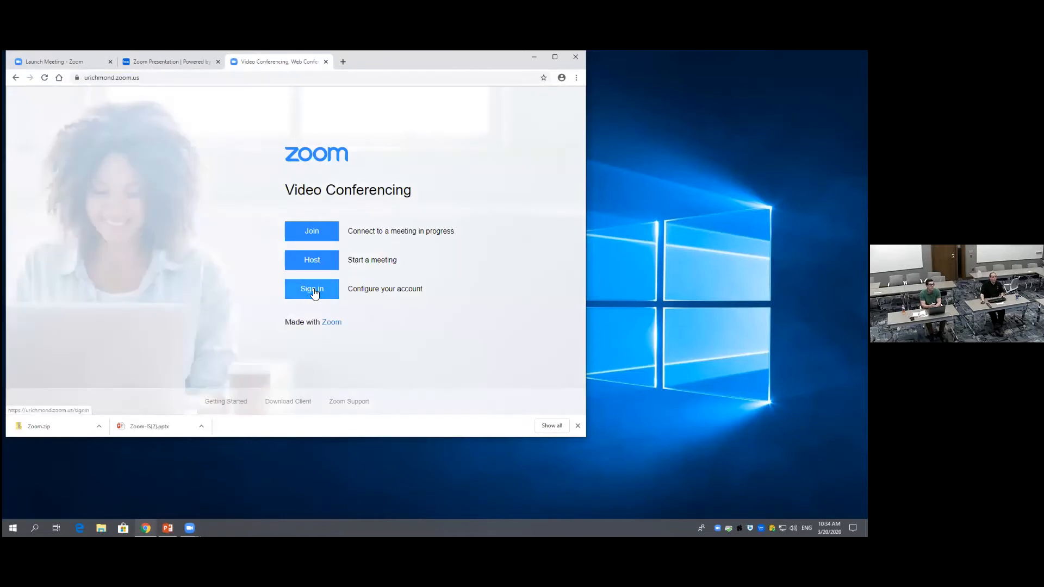
{"action": "left_click", "coordinate": [333, 292]}
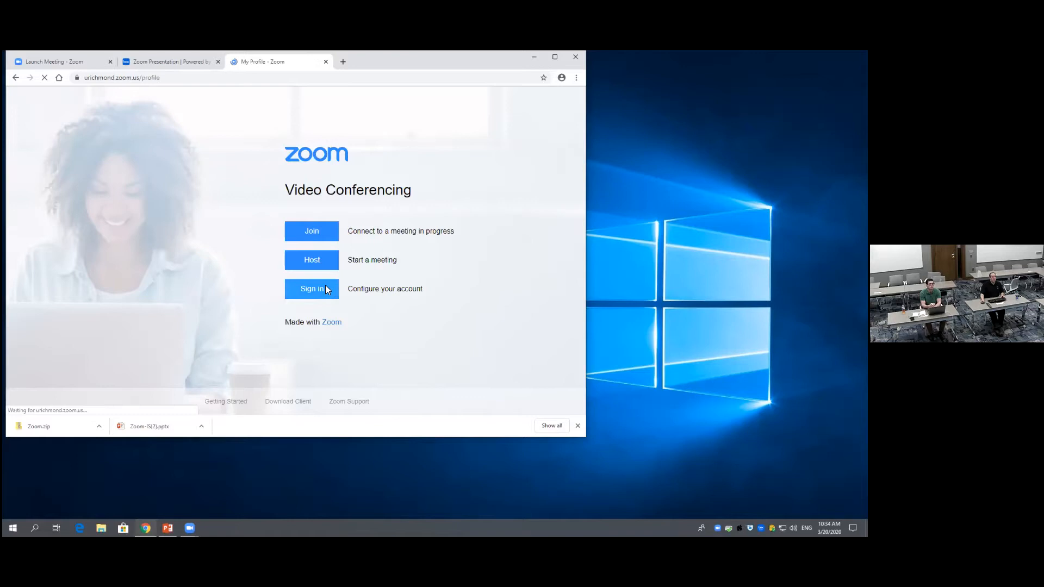
Step: Go from the profile page to the account's meetings and start scheduling a new meeting
{"action": "scroll", "coordinate": [81, 216], "scroll_direction": "down", "scroll_amount": 2}
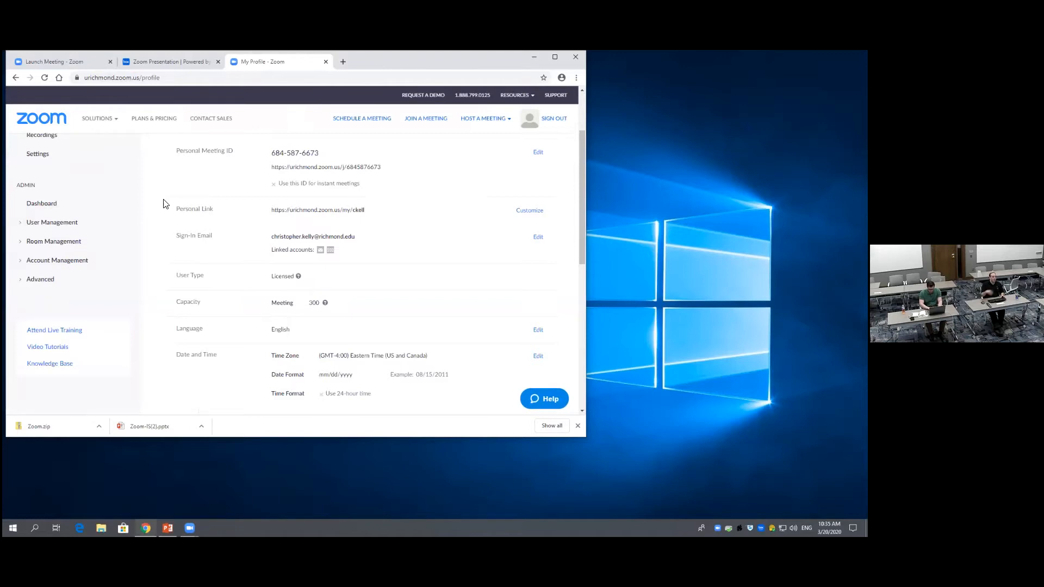
{"action": "scroll", "coordinate": [81, 168], "scroll_direction": "up", "scroll_amount": 1}
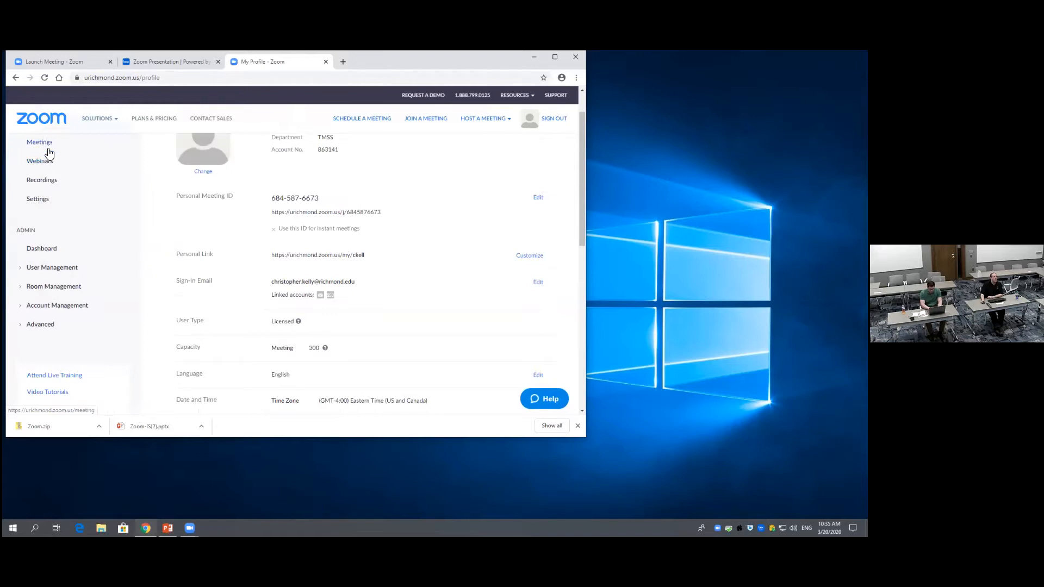
{"action": "left_click", "coordinate": [48, 144]}
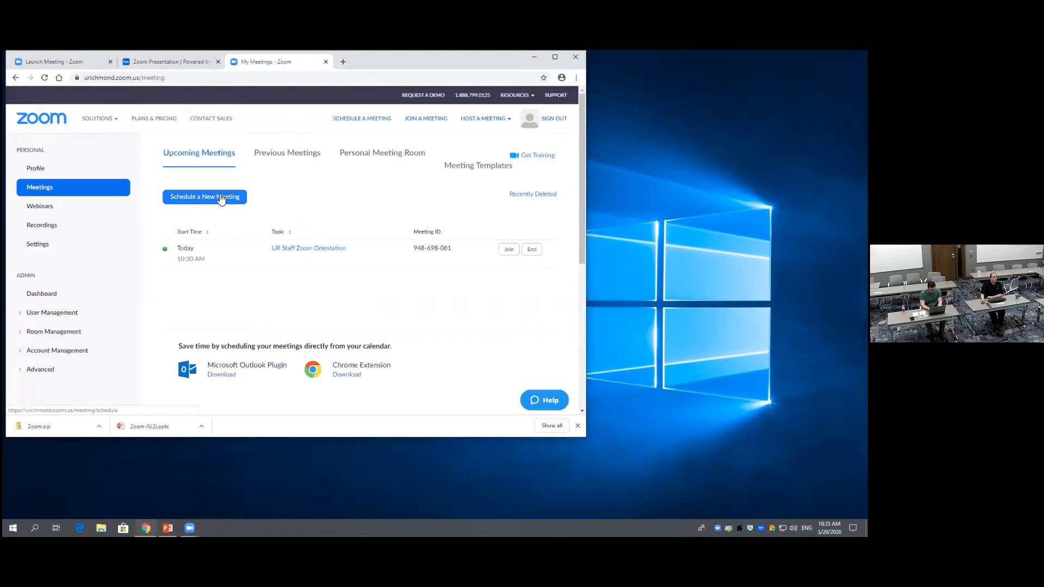
{"action": "left_click", "coordinate": [221, 199]}
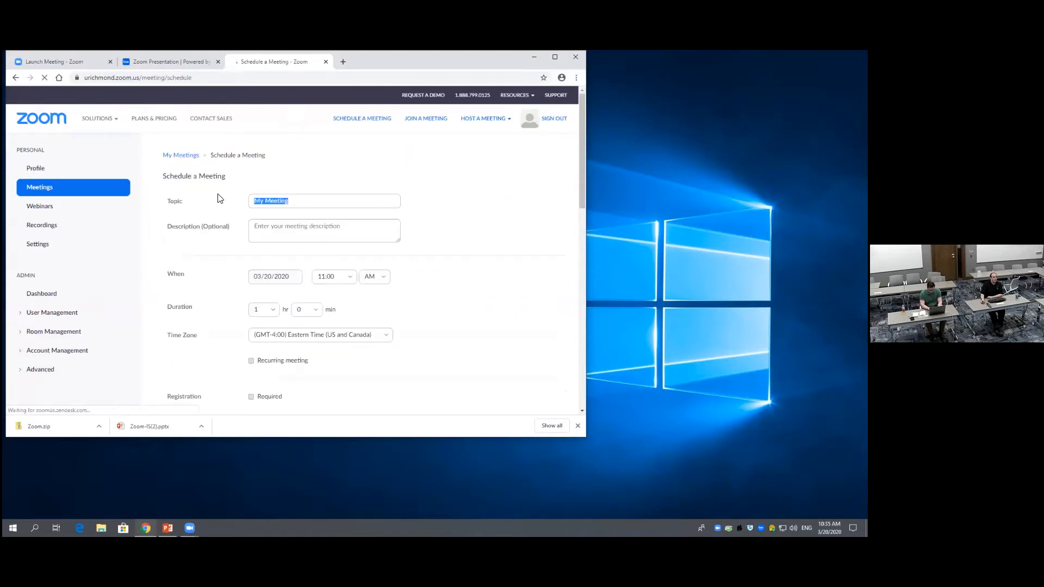
Step: Set the meeting topic to "Test" and the description to "this is a test"
{"action": "type", "text": "Test"}
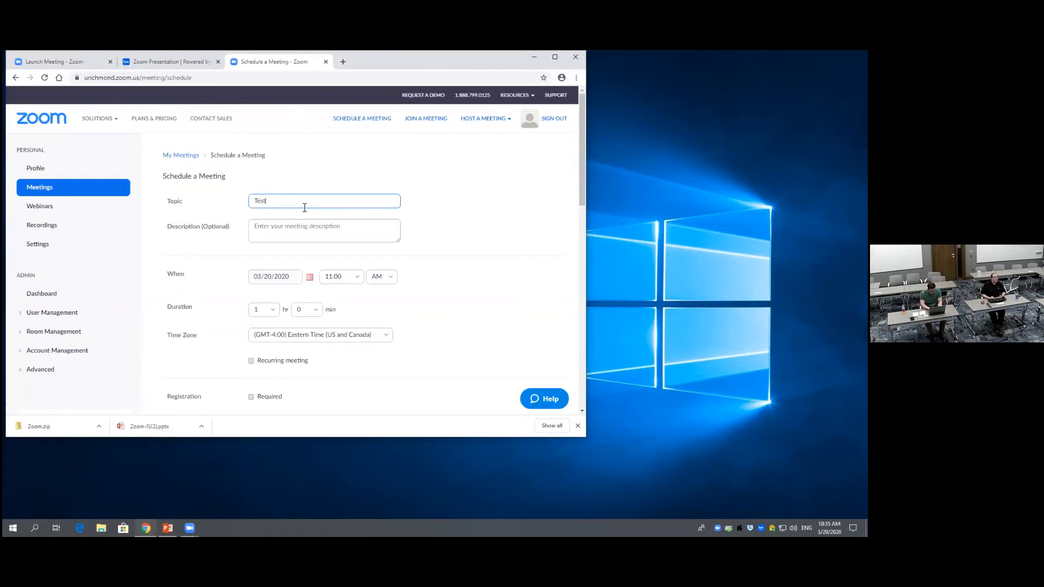
{"action": "left_click", "coordinate": [299, 223]}
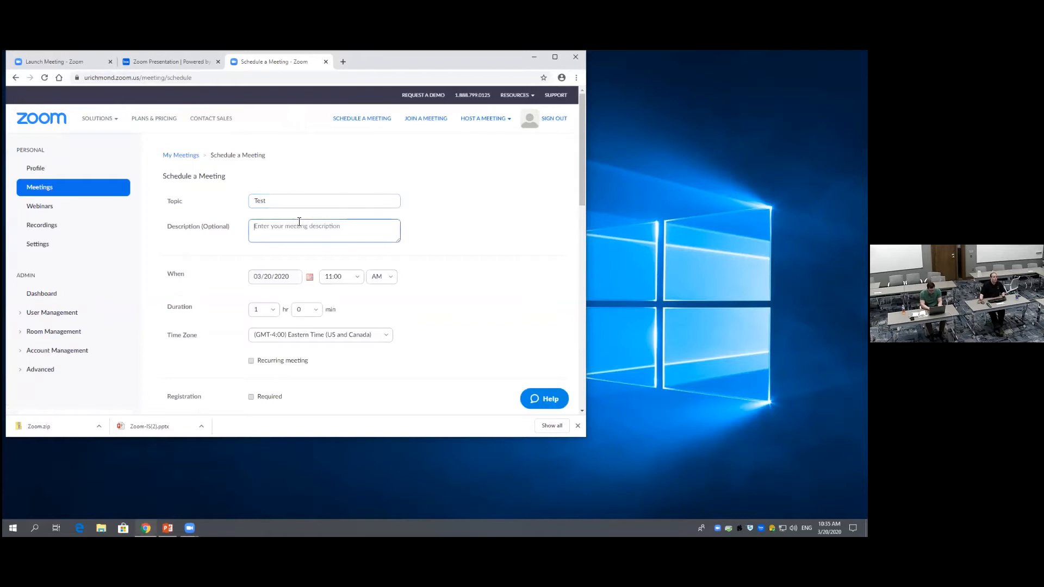
{"action": "type", "text": "this is a test"}
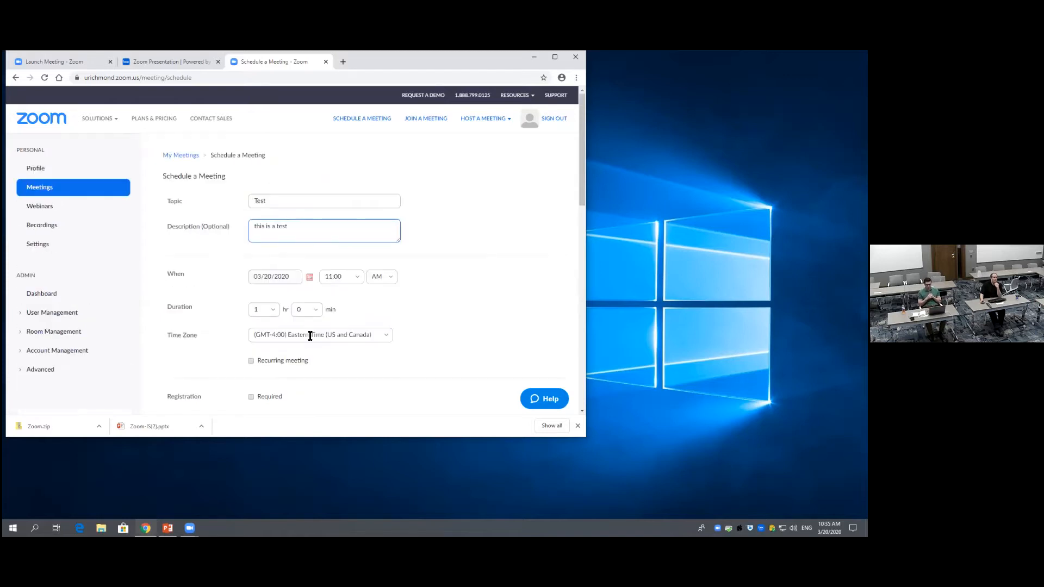
Step: Make the meeting recurring and set its recurrence to Weekly
{"action": "left_click", "coordinate": [251, 361]}
{"action": "scroll", "coordinate": [389, 391], "scroll_direction": "down", "scroll_amount": 2}
{"action": "scroll", "coordinate": [394, 388], "scroll_direction": "up", "scroll_amount": 2}
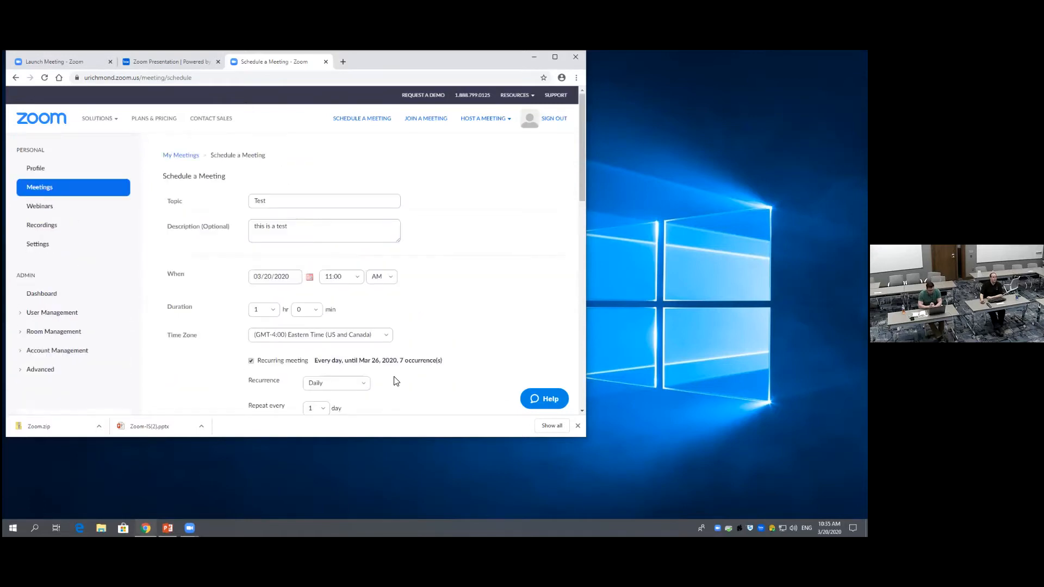
{"action": "scroll", "coordinate": [395, 379], "scroll_direction": "down", "scroll_amount": 2}
{"action": "scroll", "coordinate": [387, 316], "scroll_direction": "up", "scroll_amount": 1}
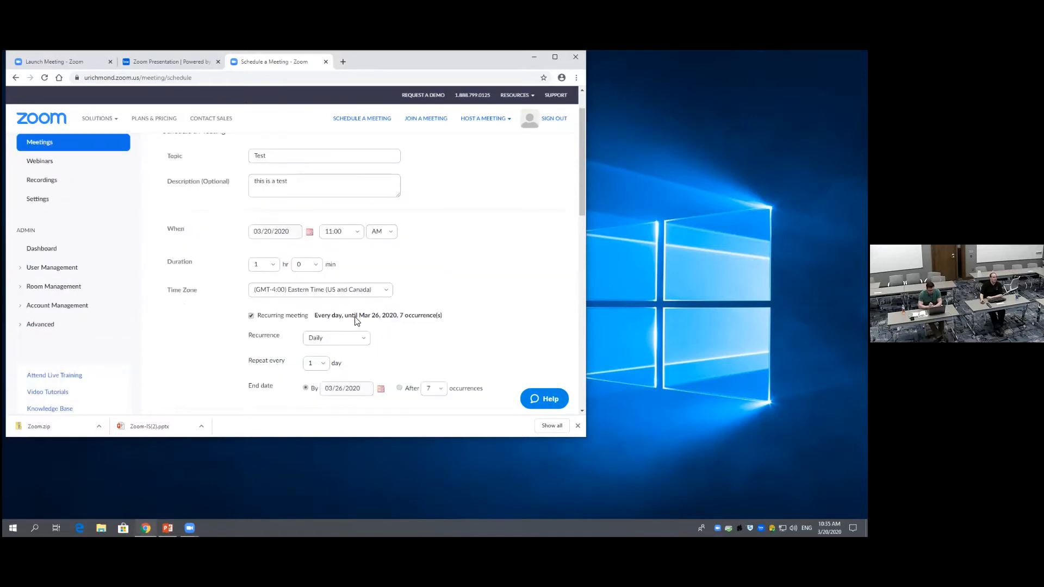
{"action": "left_click", "coordinate": [363, 340]}
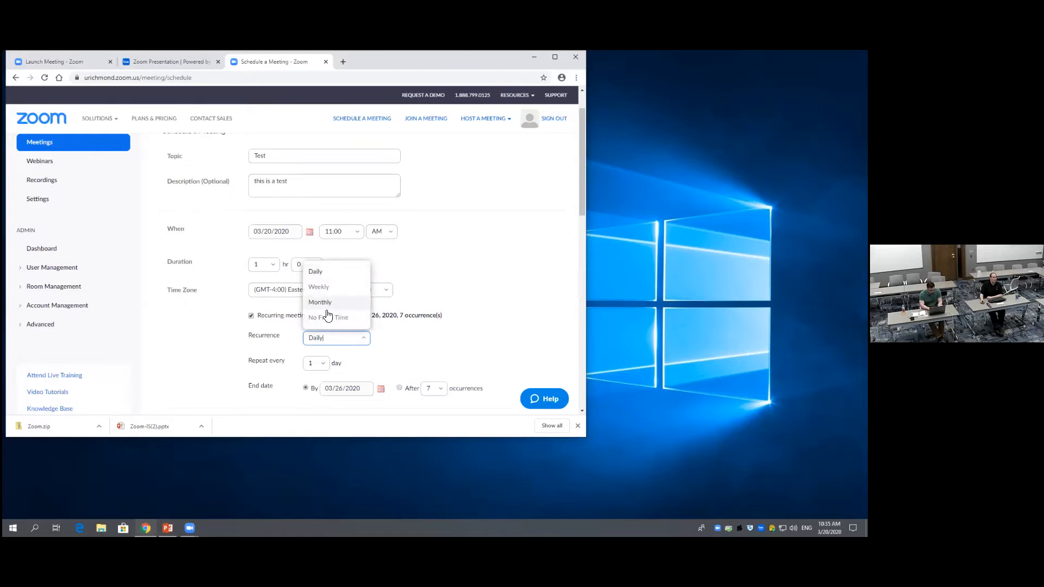
{"action": "left_click", "coordinate": [326, 288]}
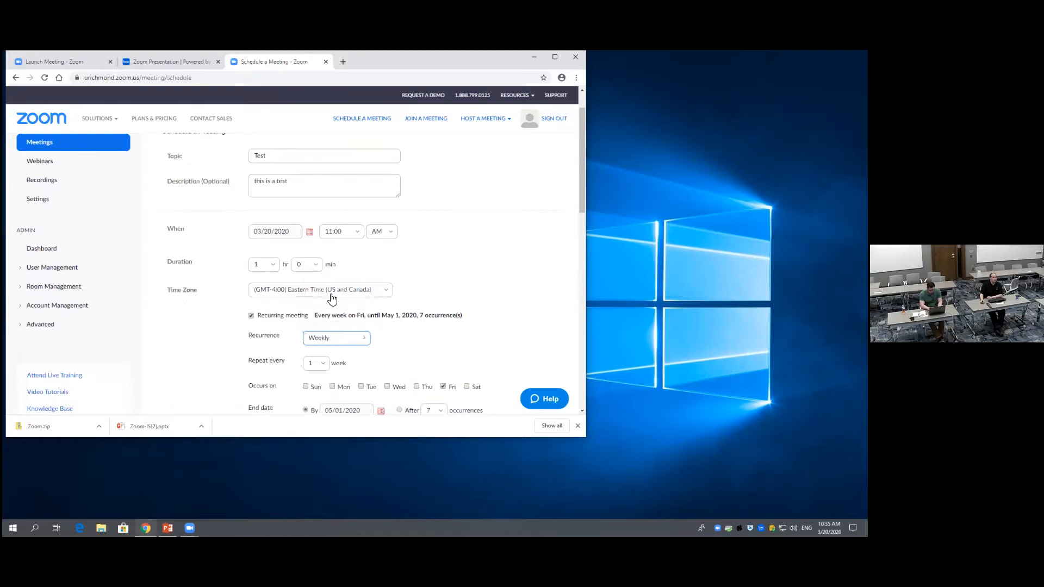
Step: Set the number of occurrences in the recurring meeting's end date options to 3
{"action": "scroll", "coordinate": [413, 346], "scroll_direction": "down", "scroll_amount": 1}
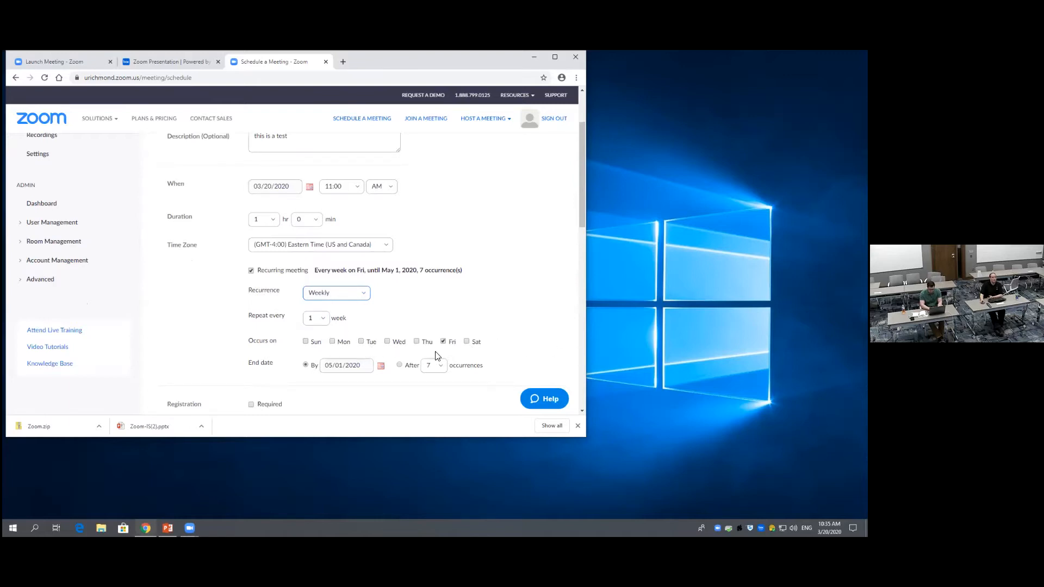
{"action": "left_click", "coordinate": [441, 365]}
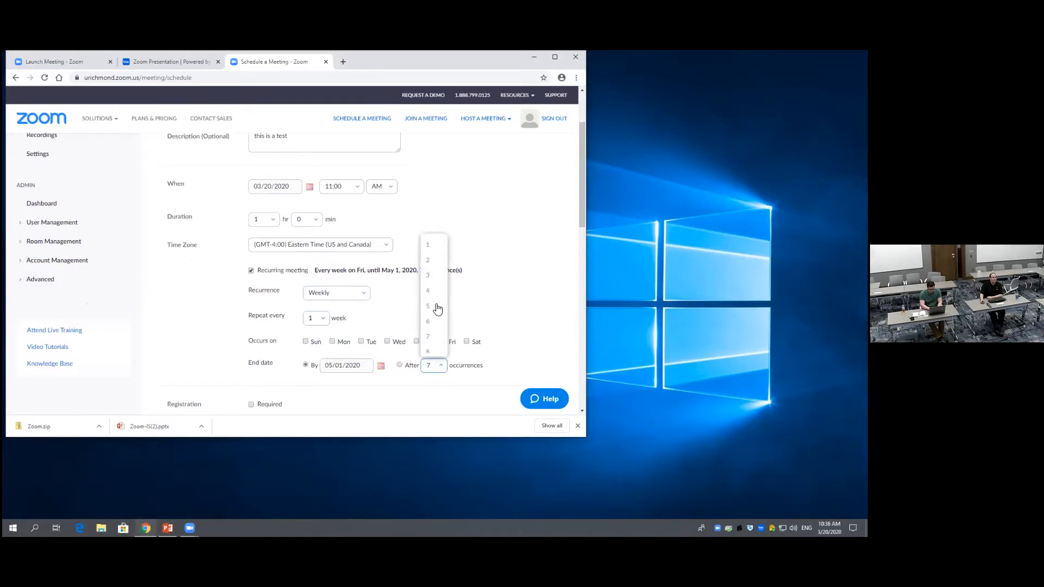
{"action": "left_click", "coordinate": [434, 276]}
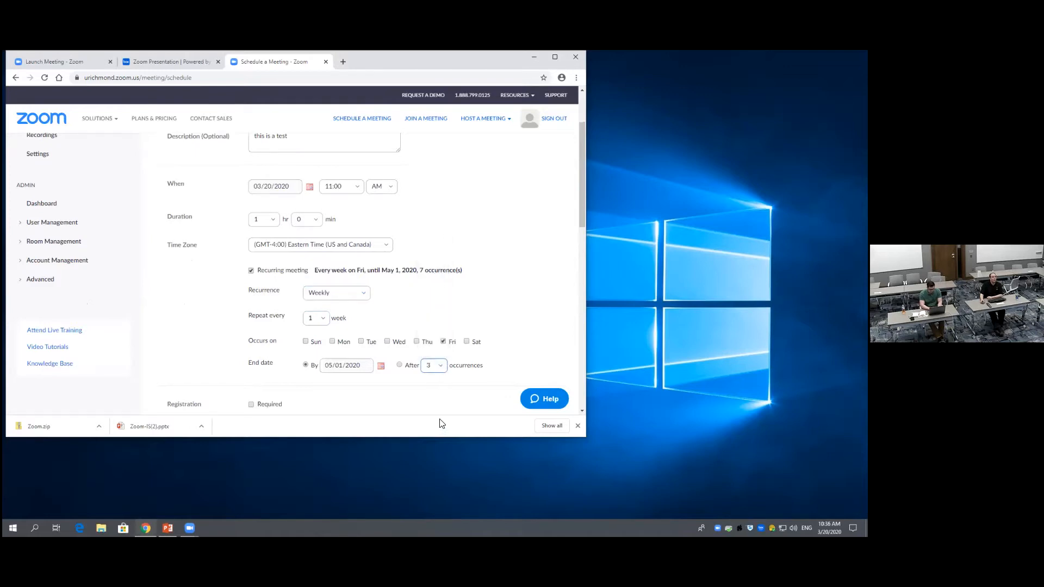
{"action": "scroll", "coordinate": [392, 382], "scroll_direction": "down", "scroll_amount": 1}
{"action": "scroll", "coordinate": [394, 383], "scroll_direction": "down", "scroll_amount": 2}
{"action": "scroll", "coordinate": [391, 380], "scroll_direction": "up", "scroll_amount": 2}
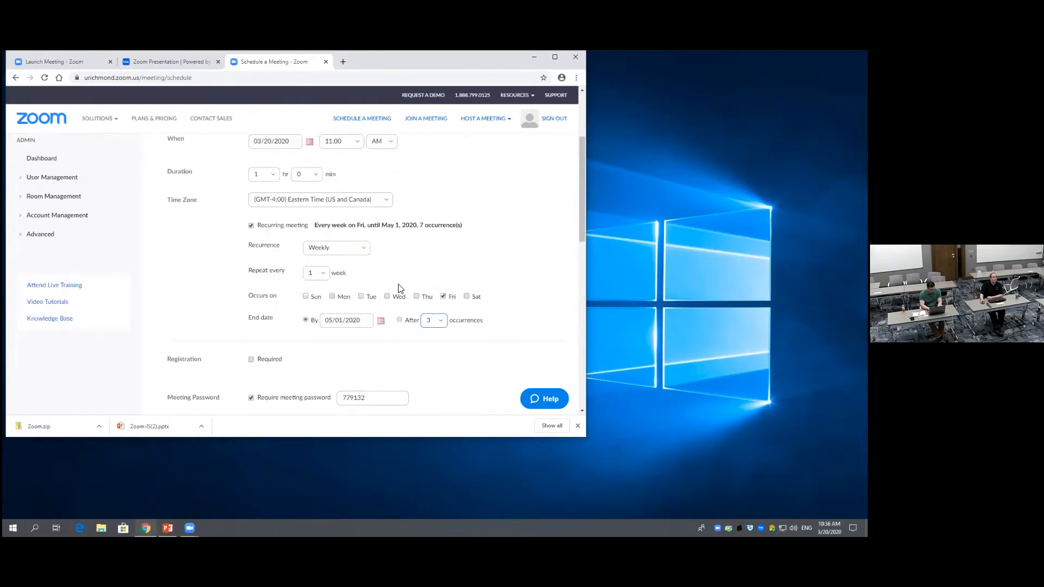
{"action": "scroll", "coordinate": [399, 288], "scroll_direction": "up", "scroll_amount": 1}
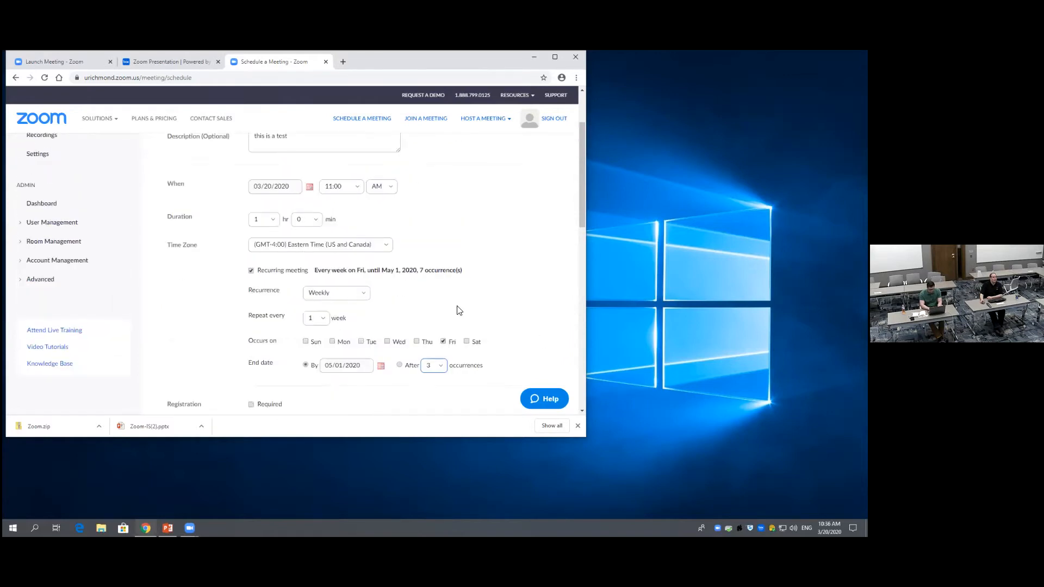
Step: Turn off the requirement for a meeting password
{"action": "scroll", "coordinate": [298, 351], "scroll_direction": "down", "scroll_amount": 1}
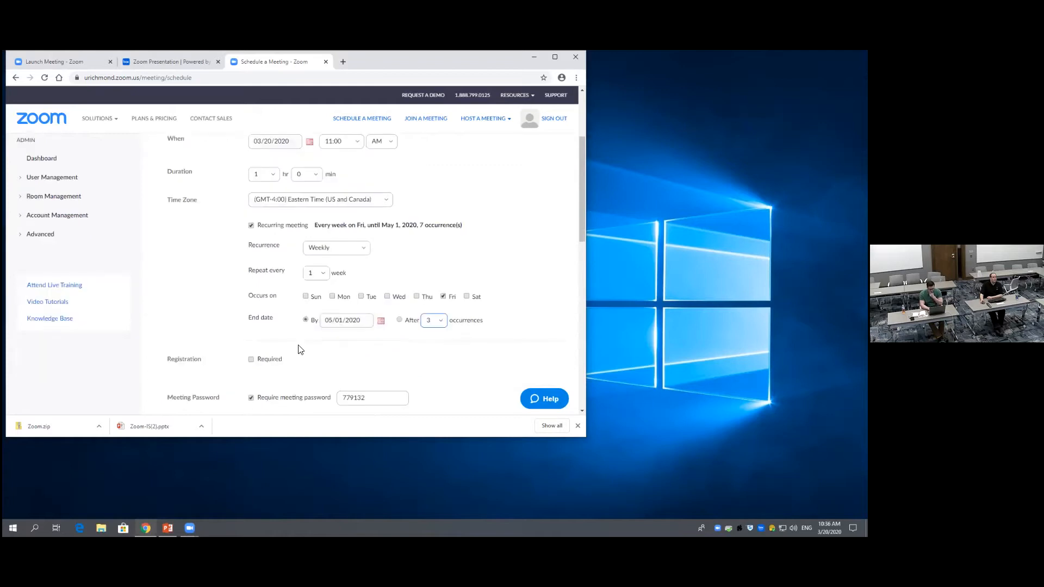
{"action": "scroll", "coordinate": [359, 363], "scroll_direction": "down", "scroll_amount": 1}
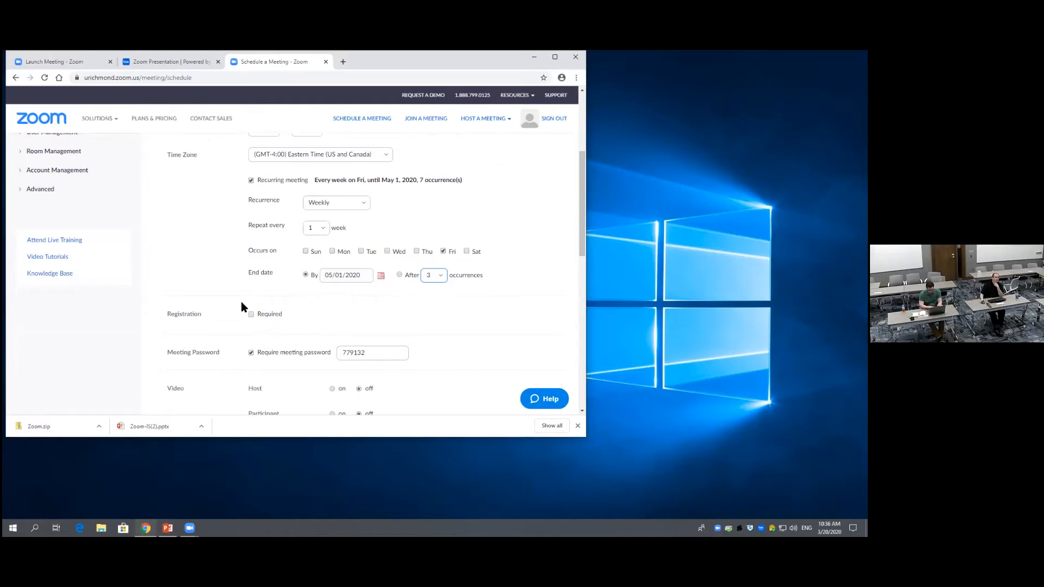
{"action": "left_click", "coordinate": [250, 354]}
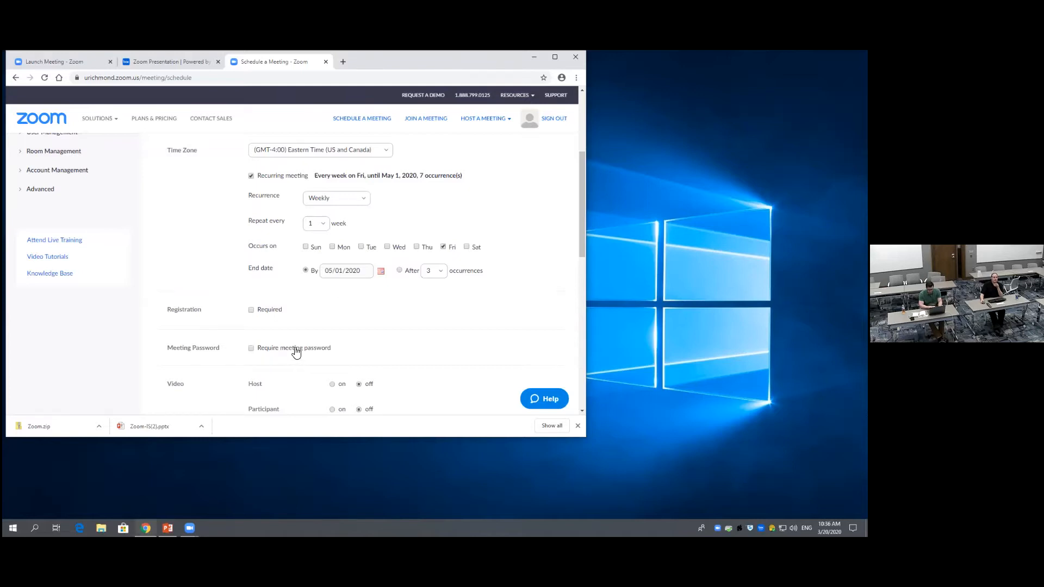
Step: Review the meeting's video, audio, meeting options and alternative hosts settings
{"action": "scroll", "coordinate": [296, 352], "scroll_direction": "down", "scroll_amount": 1}
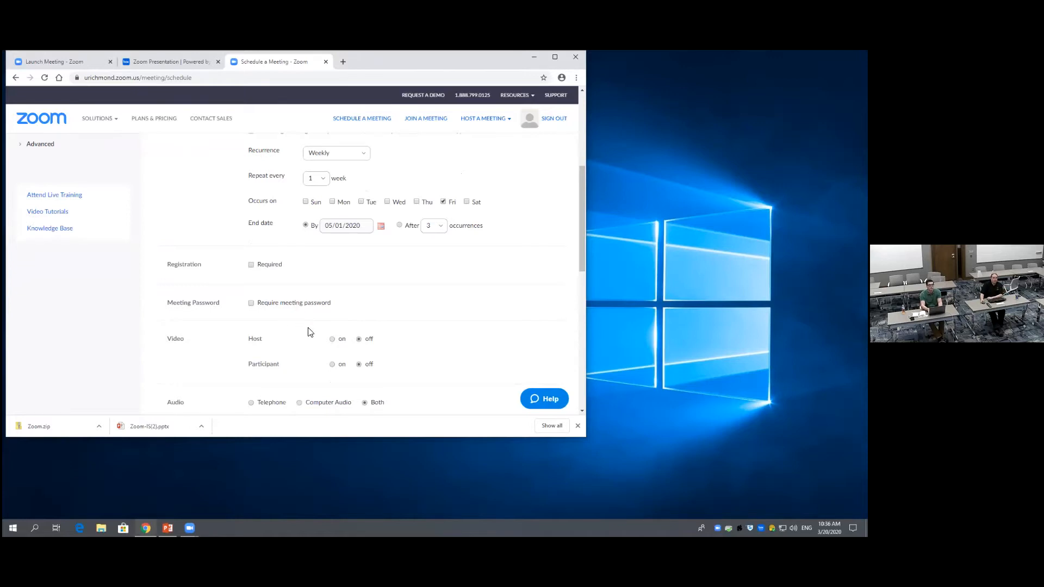
{"action": "scroll", "coordinate": [308, 332], "scroll_direction": "down", "scroll_amount": 1}
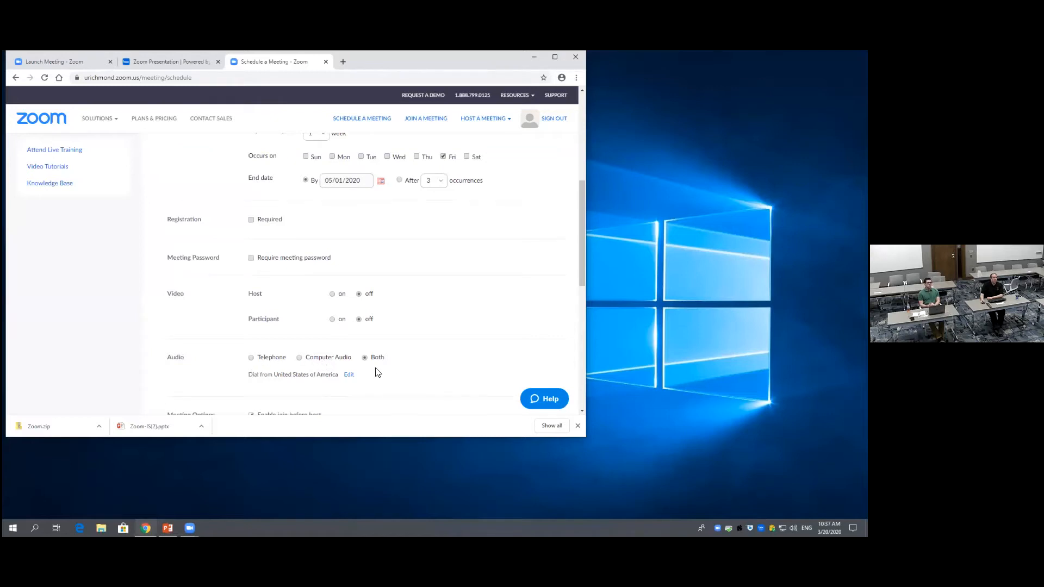
{"action": "scroll", "coordinate": [367, 364], "scroll_direction": "down", "scroll_amount": 1}
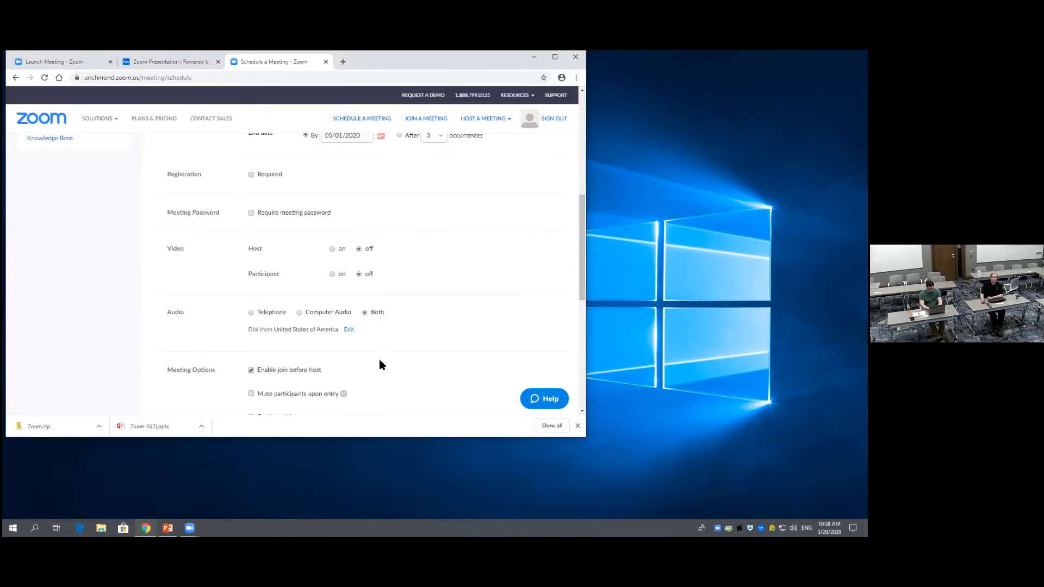
{"action": "scroll", "coordinate": [407, 372], "scroll_direction": "down", "scroll_amount": 1}
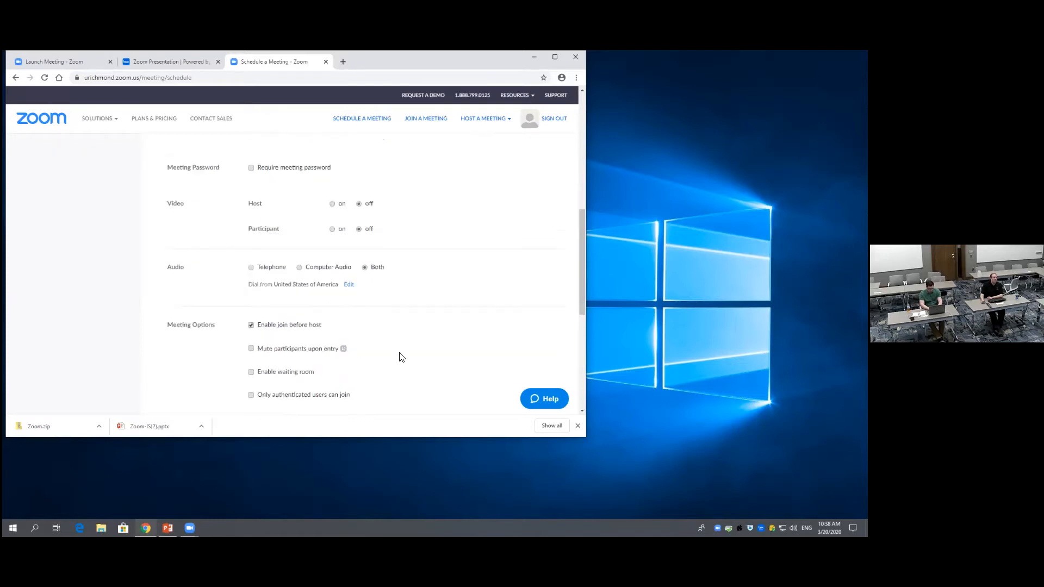
{"action": "scroll", "coordinate": [398, 359], "scroll_direction": "up", "scroll_amount": 1}
{"action": "scroll", "coordinate": [401, 384], "scroll_direction": "up", "scroll_amount": 1}
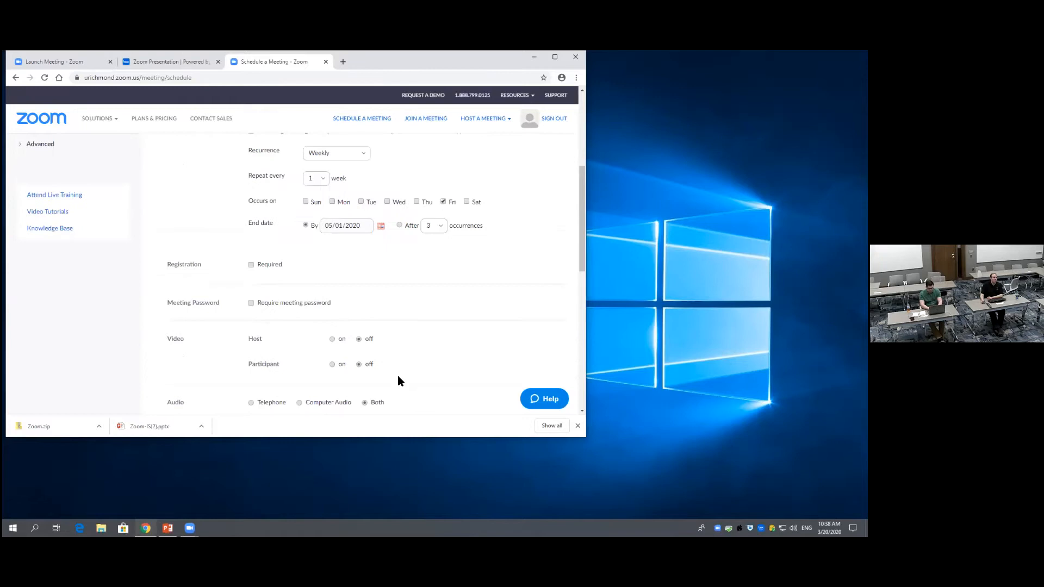
{"action": "scroll", "coordinate": [397, 378], "scroll_direction": "down", "scroll_amount": 1}
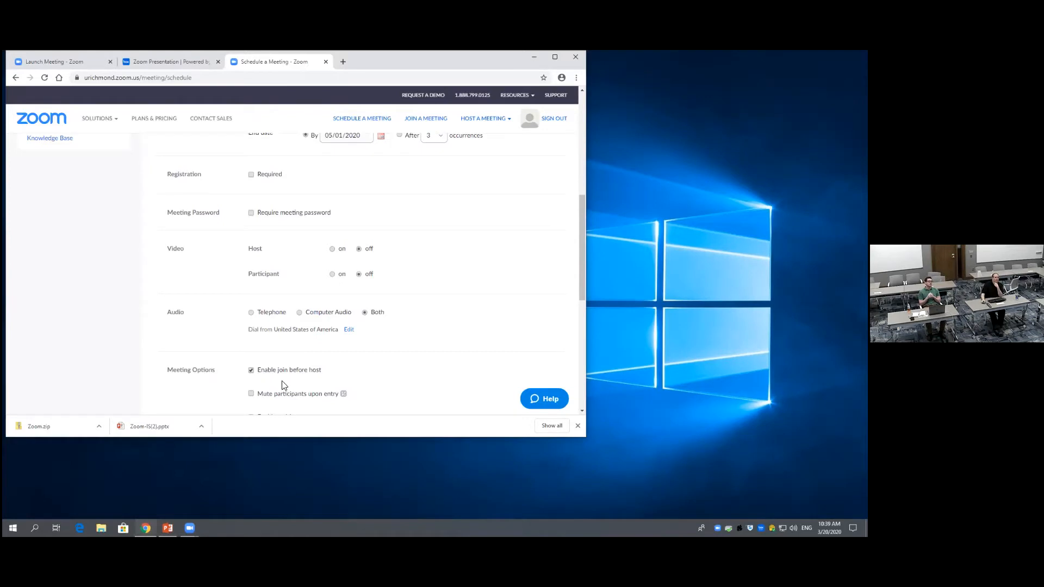
{"action": "scroll", "coordinate": [412, 373], "scroll_direction": "down", "scroll_amount": 1}
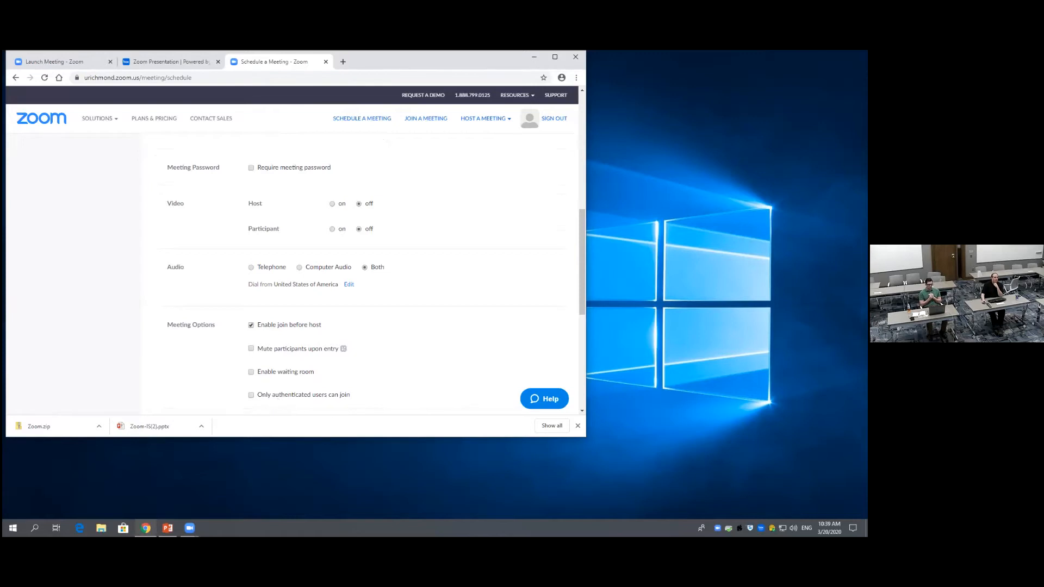
{"action": "left_click_drag", "start_coordinate": [579, 246], "coordinate": [582, 272]}
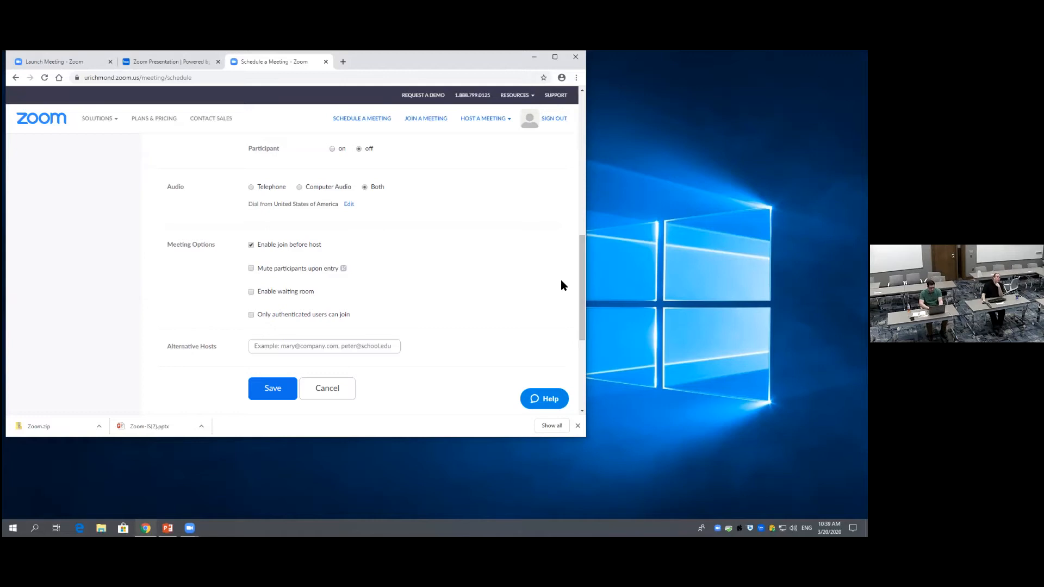
{"action": "scroll", "coordinate": [291, 359], "scroll_direction": "down", "scroll_amount": 1}
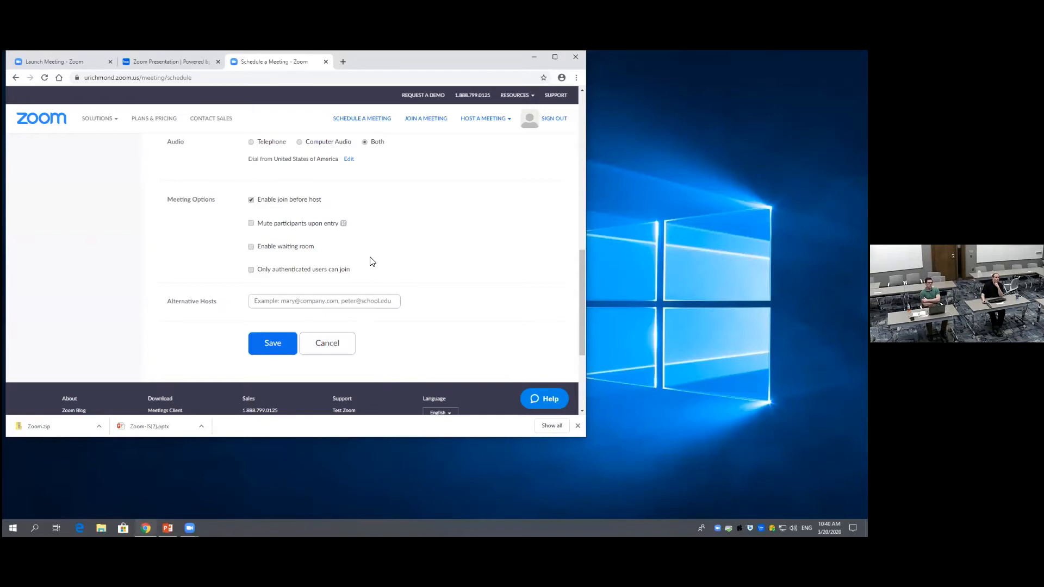
{"action": "scroll", "coordinate": [372, 262], "scroll_direction": "down", "scroll_amount": 3}
{"action": "scroll", "coordinate": [372, 260], "scroll_direction": "up", "scroll_amount": 4}
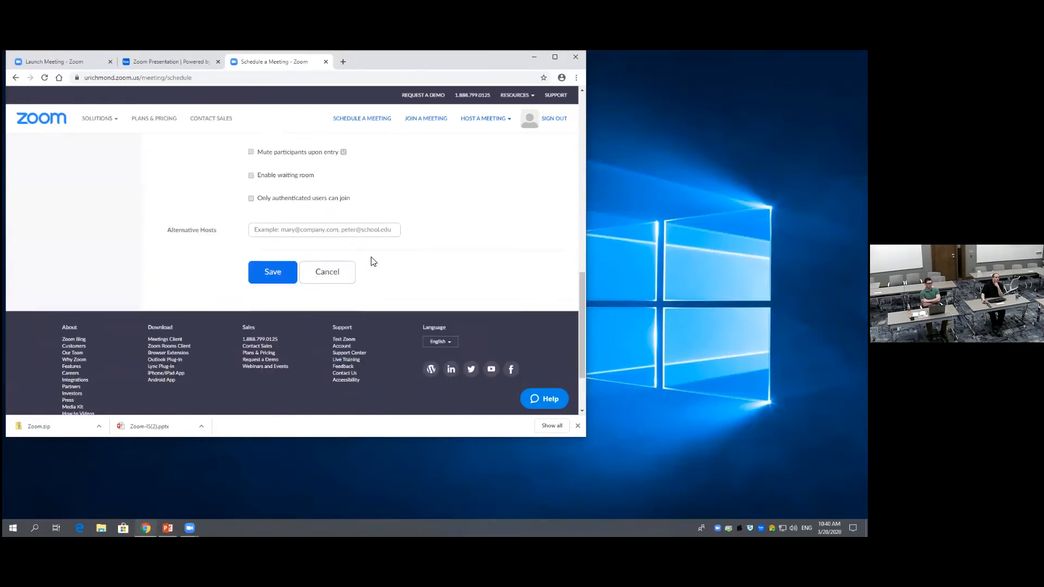
{"action": "scroll", "coordinate": [372, 263], "scroll_direction": "up", "scroll_amount": 3}
{"action": "scroll", "coordinate": [373, 262], "scroll_direction": "down", "scroll_amount": 3}
{"action": "scroll", "coordinate": [373, 292], "scroll_direction": "up", "scroll_amount": 3}
{"action": "scroll", "coordinate": [374, 293], "scroll_direction": "up", "scroll_amount": 3}
{"action": "scroll", "coordinate": [322, 276], "scroll_direction": "down", "scroll_amount": 6}
{"action": "scroll", "coordinate": [322, 279], "scroll_direction": "up", "scroll_amount": 4}
{"action": "scroll", "coordinate": [322, 279], "scroll_direction": "down", "scroll_amount": 2}
{"action": "scroll", "coordinate": [514, 235], "scroll_direction": "up", "scroll_amount": 4}
{"action": "scroll", "coordinate": [582, 163], "scroll_direction": "down", "scroll_amount": 4}
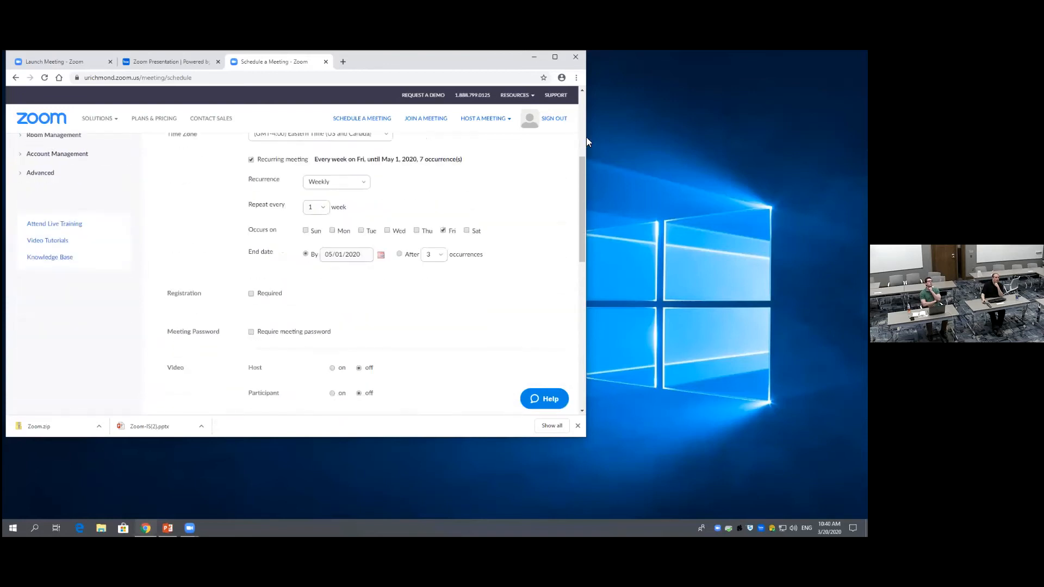
Step: Turn off the recurring meeting option and return to the end of the scheduling form
{"action": "left_click_drag", "start_coordinate": [582, 256], "coordinate": [585, 126]}
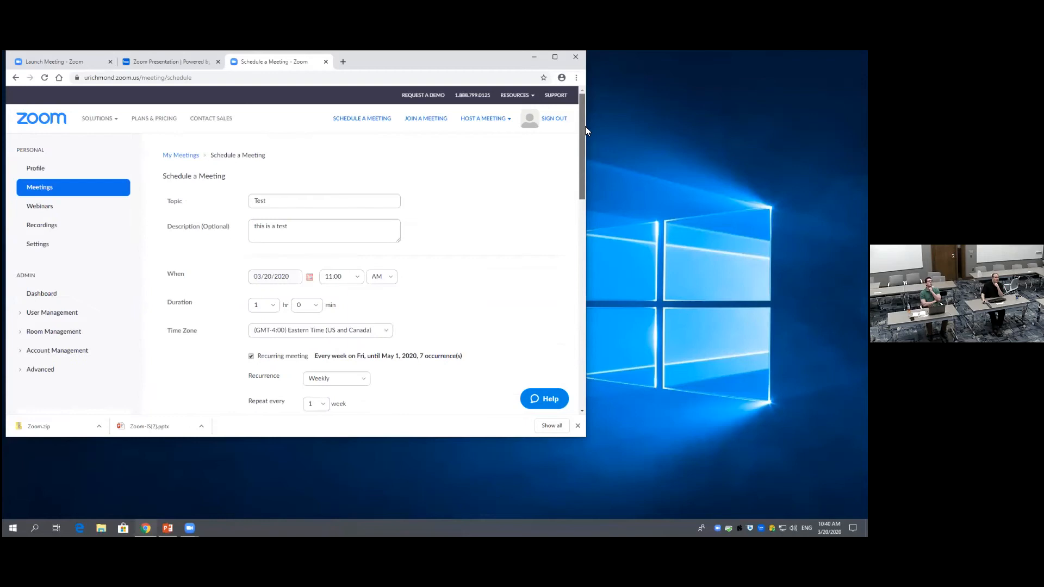
{"action": "left_click", "coordinate": [251, 357]}
{"action": "left_click_drag", "start_coordinate": [583, 157], "coordinate": [579, 332]}
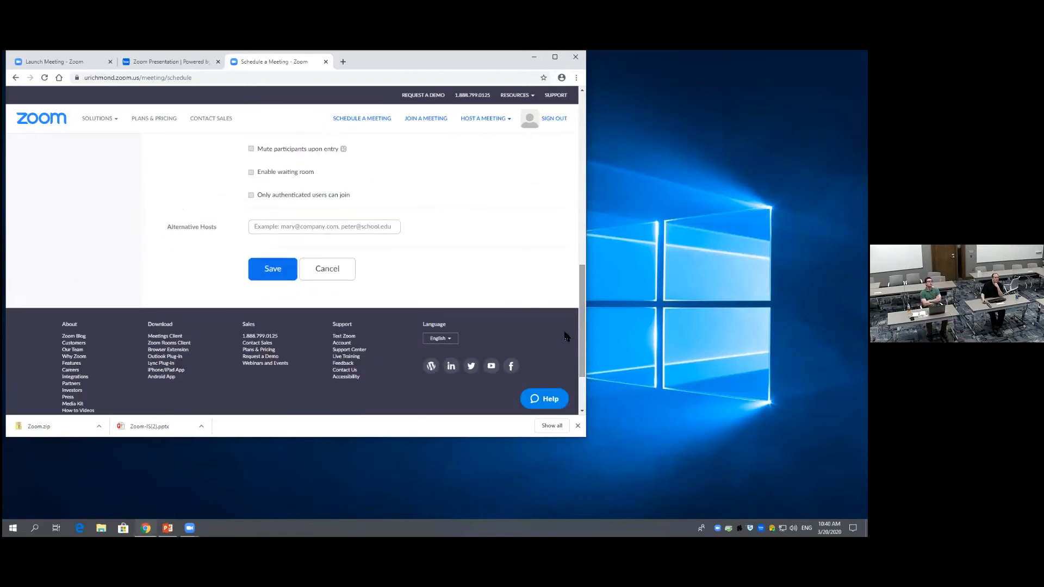
Step: Save the Test meeting and review its calendar, password and invitation details
{"action": "left_click", "coordinate": [276, 269]}
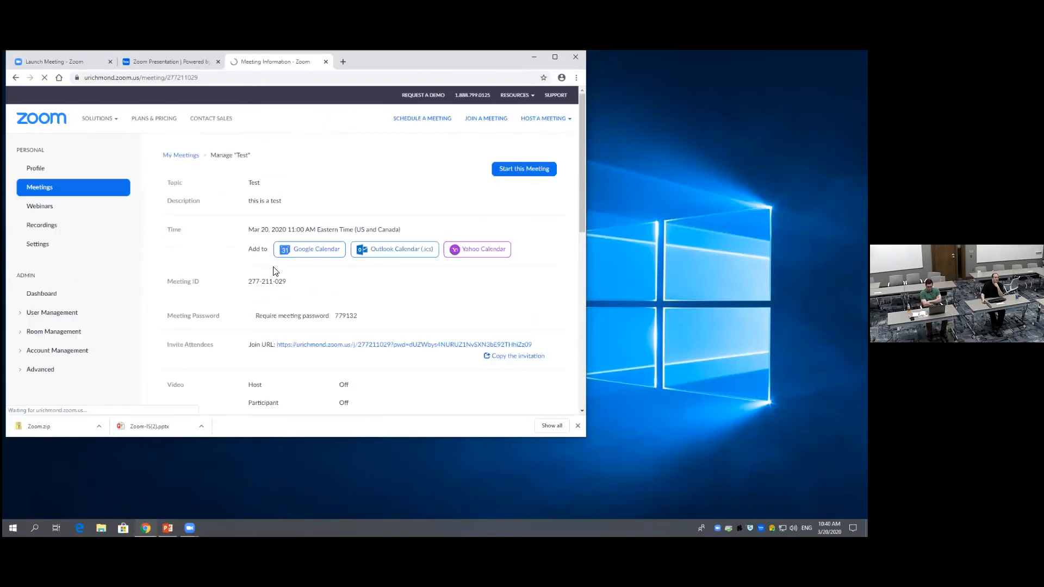
{"action": "scroll", "coordinate": [407, 293], "scroll_direction": "down", "scroll_amount": 2}
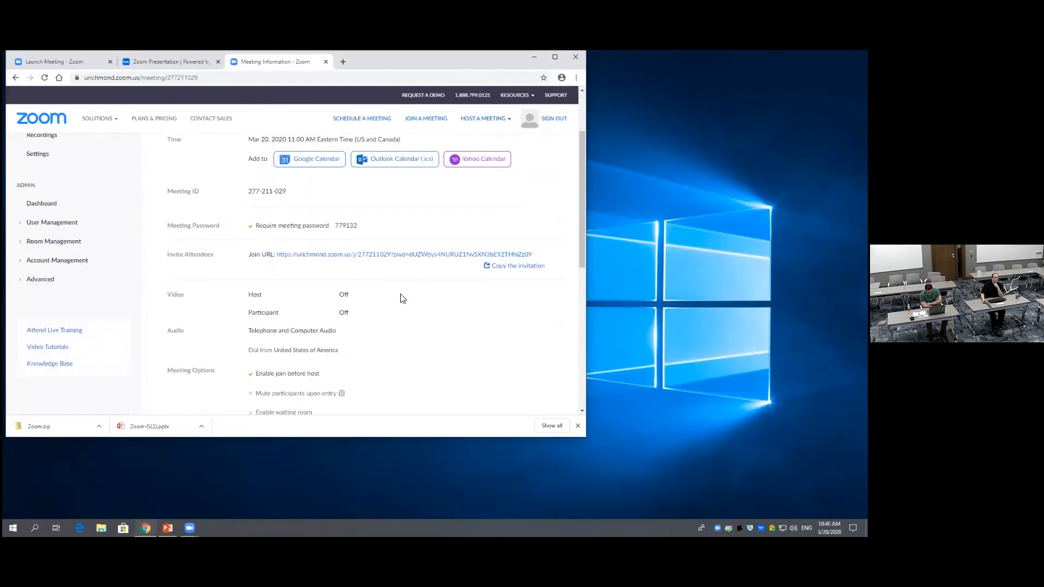
{"action": "scroll", "coordinate": [370, 233], "scroll_direction": "up", "scroll_amount": 1}
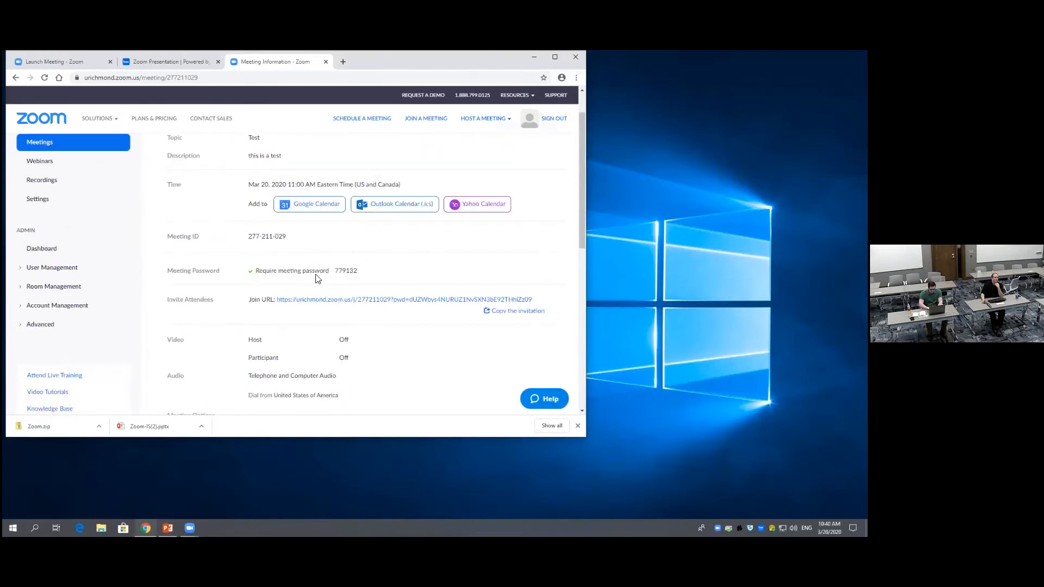
{"action": "scroll", "coordinate": [424, 355], "scroll_direction": "down", "scroll_amount": 1}
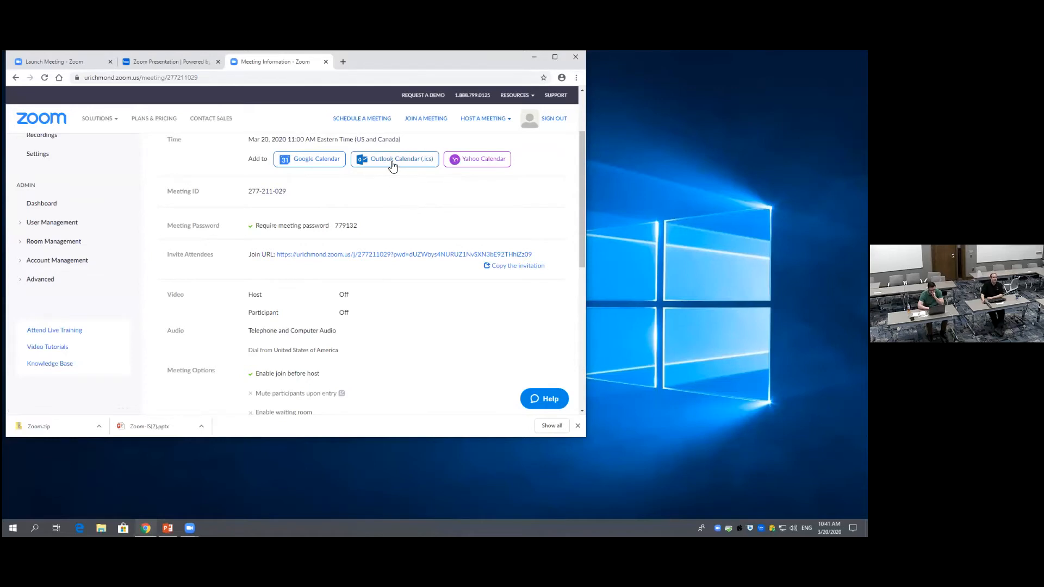
Step: Open the Test meeting's invitation text and read through its join link, meeting ID and dial-in details
{"action": "left_click", "coordinate": [512, 266]}
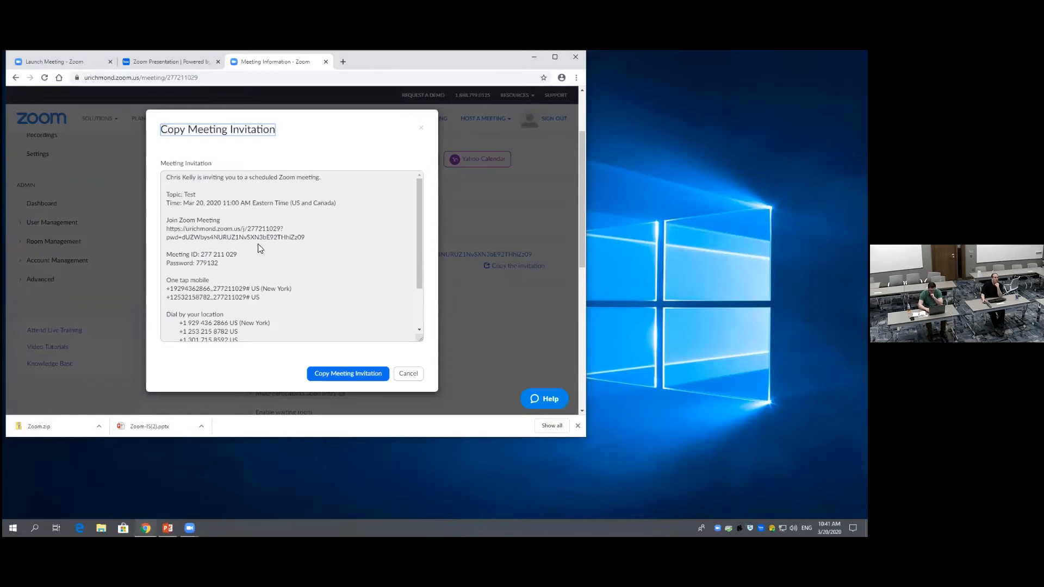
{"action": "scroll", "coordinate": [257, 250], "scroll_direction": "up", "scroll_amount": 1}
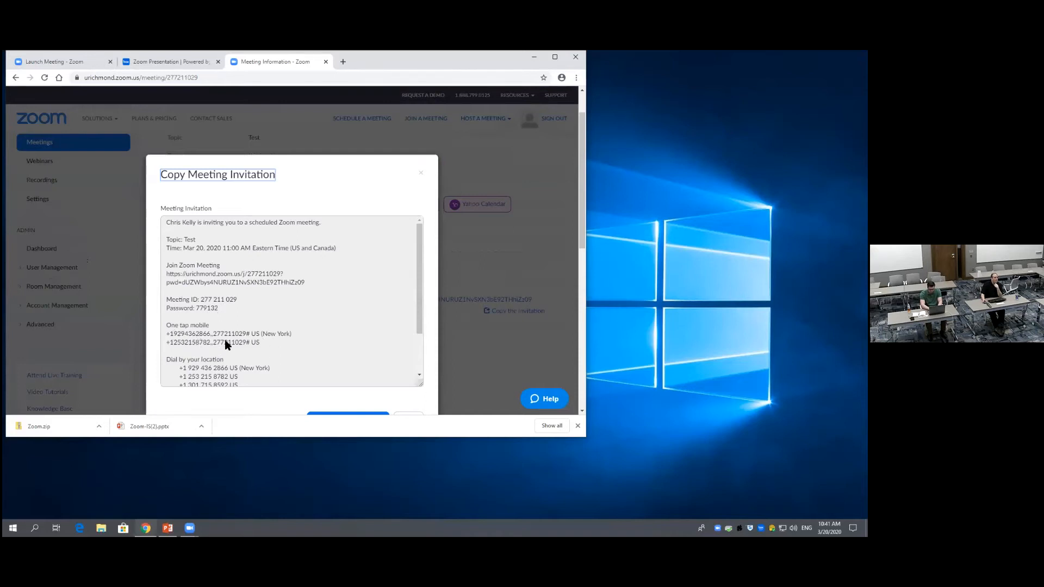
{"action": "left_click_drag", "start_coordinate": [418, 306], "coordinate": [426, 374]}
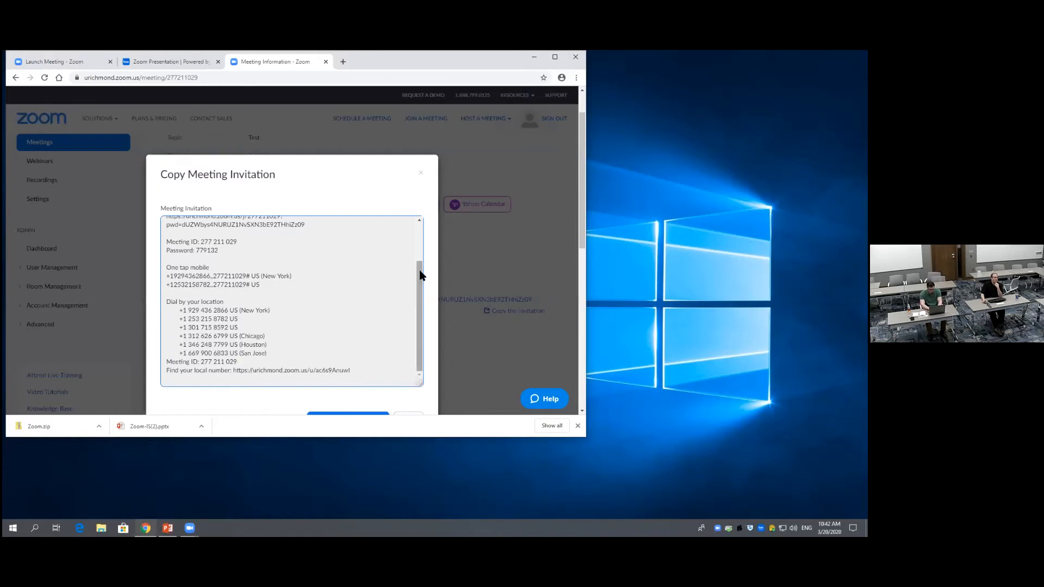
{"action": "left_click_drag", "start_coordinate": [419, 297], "coordinate": [430, 231]}
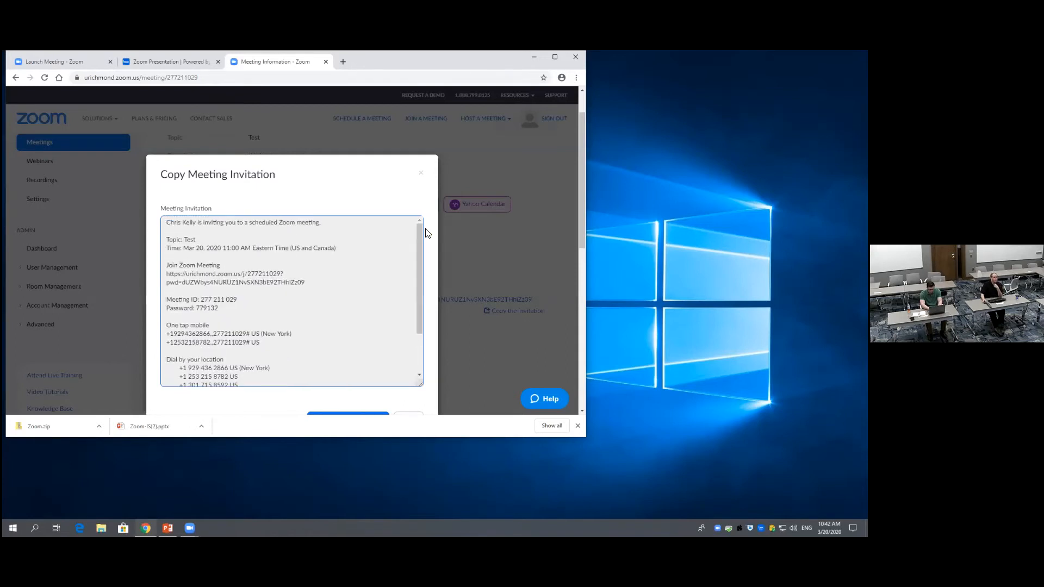
{"action": "scroll", "coordinate": [355, 299], "scroll_direction": "down", "scroll_amount": 1}
{"action": "scroll", "coordinate": [355, 299], "scroll_direction": "up", "scroll_amount": 1}
{"action": "scroll", "coordinate": [215, 239], "scroll_direction": "up", "scroll_amount": 1}
{"action": "scroll", "coordinate": [311, 338], "scroll_direction": "down", "scroll_amount": 2}
{"action": "scroll", "coordinate": [331, 277], "scroll_direction": "down", "scroll_amount": 1}
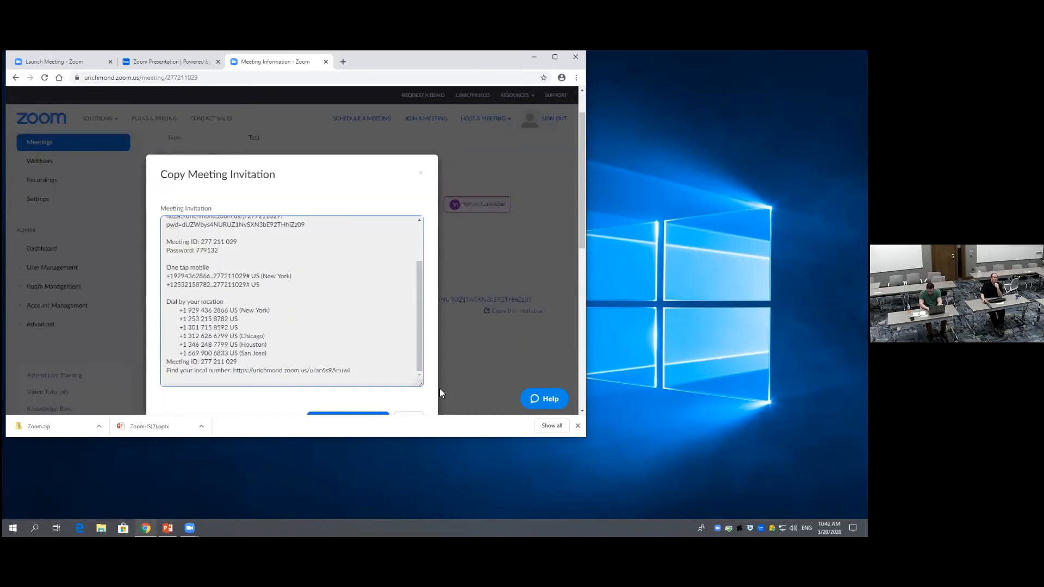
Step: Examine the invitation's dial-in numbers and copy options, and close the invitation without copying it
{"action": "scroll", "coordinate": [489, 337], "scroll_direction": "down", "scroll_amount": 8}
{"action": "scroll", "coordinate": [507, 294], "scroll_direction": "up", "scroll_amount": 4}
{"action": "scroll", "coordinate": [467, 272], "scroll_direction": "down", "scroll_amount": 4}
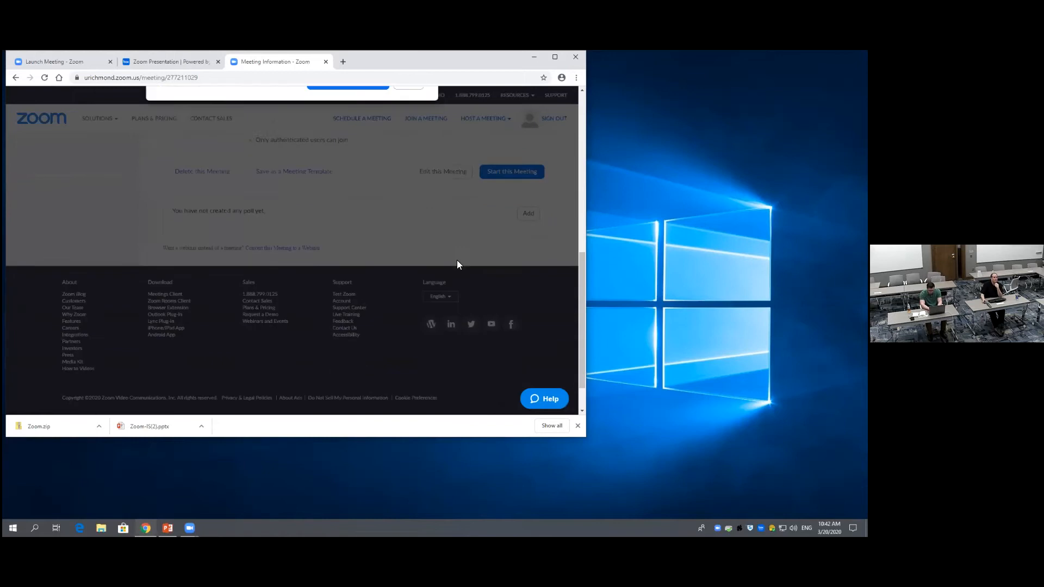
{"action": "left_click_drag", "start_coordinate": [580, 294], "coordinate": [582, 220]}
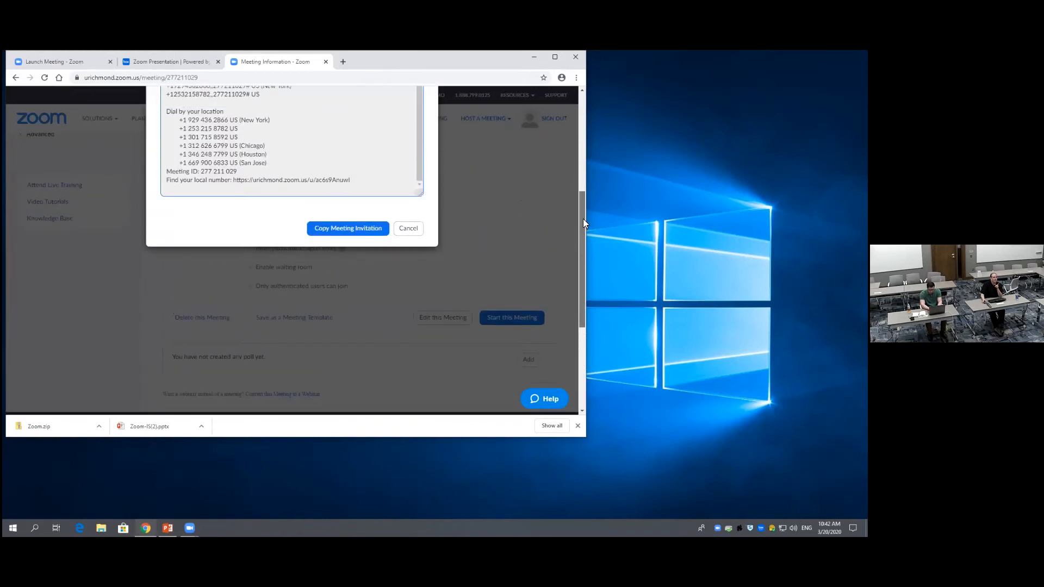
{"action": "left_click_drag", "start_coordinate": [583, 218], "coordinate": [586, 216]}
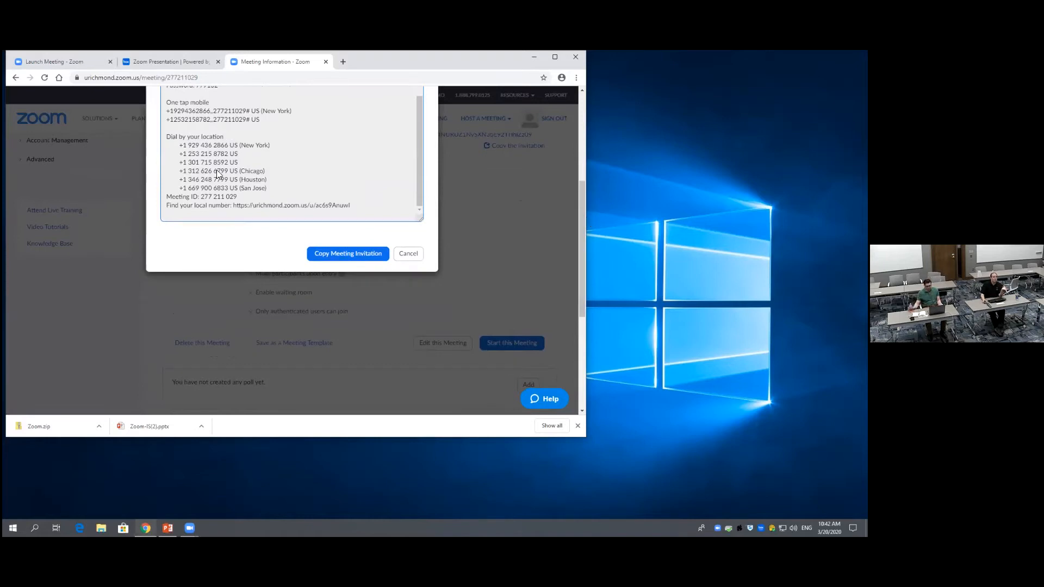
{"action": "left_click_drag", "start_coordinate": [583, 273], "coordinate": [584, 203]}
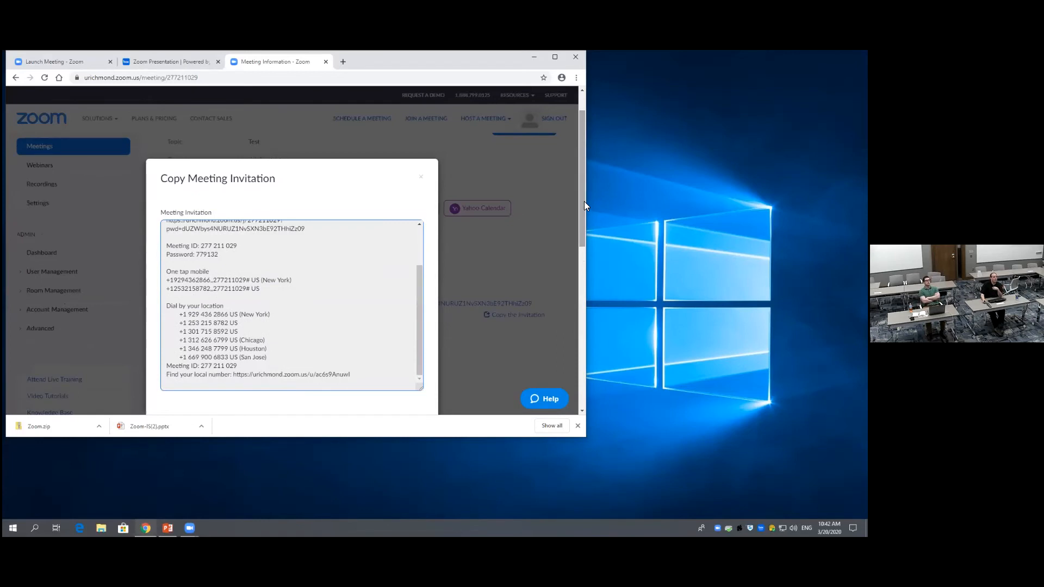
{"action": "left_click", "coordinate": [420, 177]}
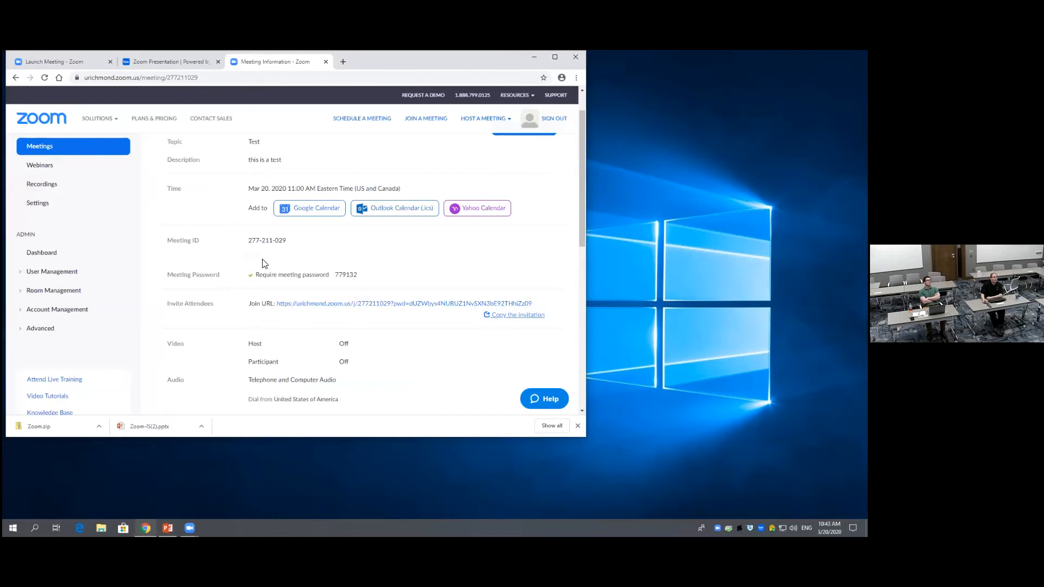
Step: Check the remaining details of the saved meeting and return to the list of upcoming meetings
{"action": "scroll", "coordinate": [287, 267], "scroll_direction": "down", "scroll_amount": 3}
{"action": "scroll", "coordinate": [290, 264], "scroll_direction": "down", "scroll_amount": 2}
{"action": "scroll", "coordinate": [432, 303], "scroll_direction": "up", "scroll_amount": 6}
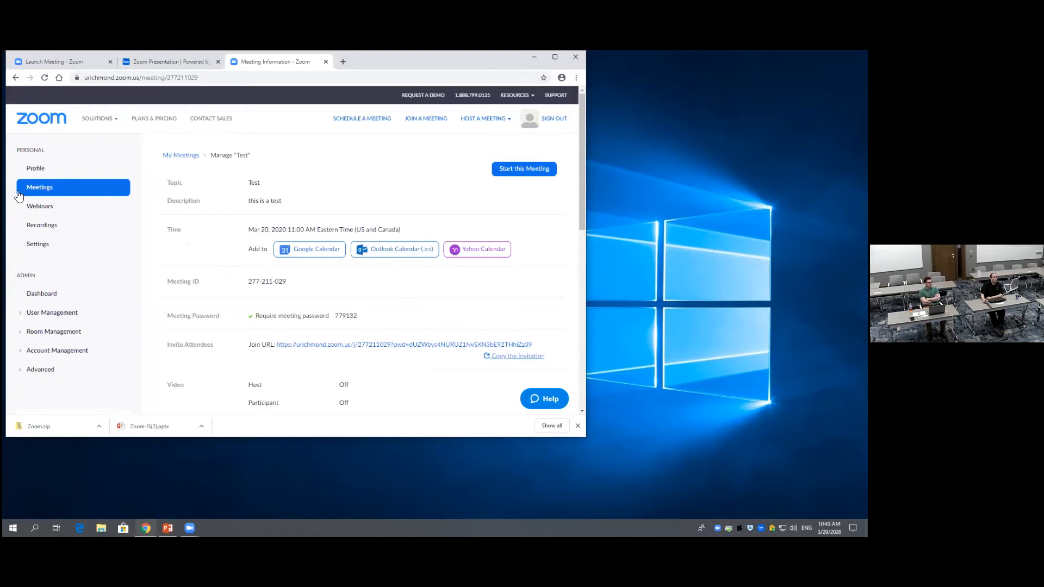
{"action": "left_click", "coordinate": [38, 187]}
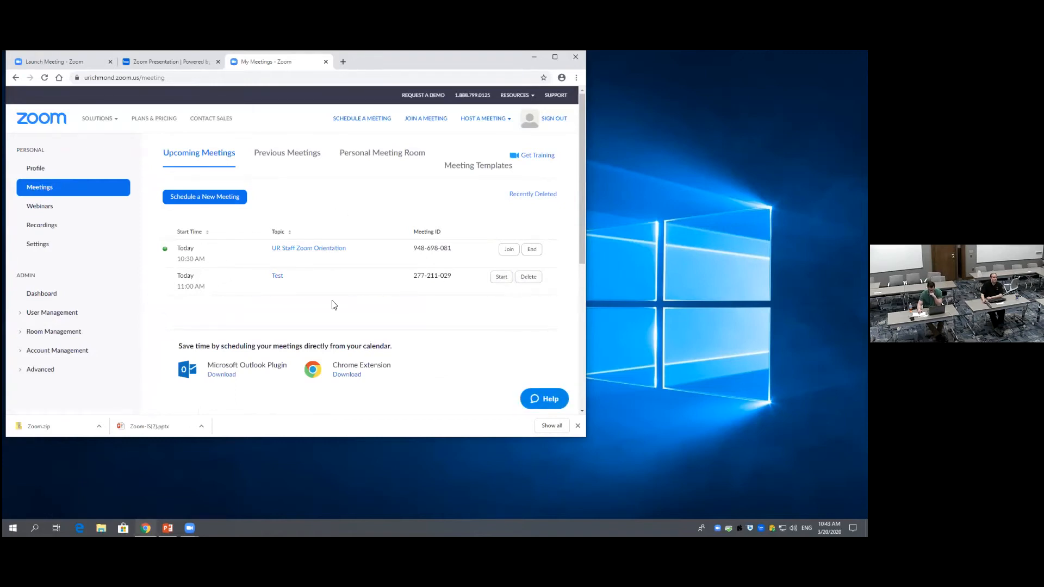
Step: Open the Test meeting from the upcoming meetings and start editing it
{"action": "left_click", "coordinate": [277, 274]}
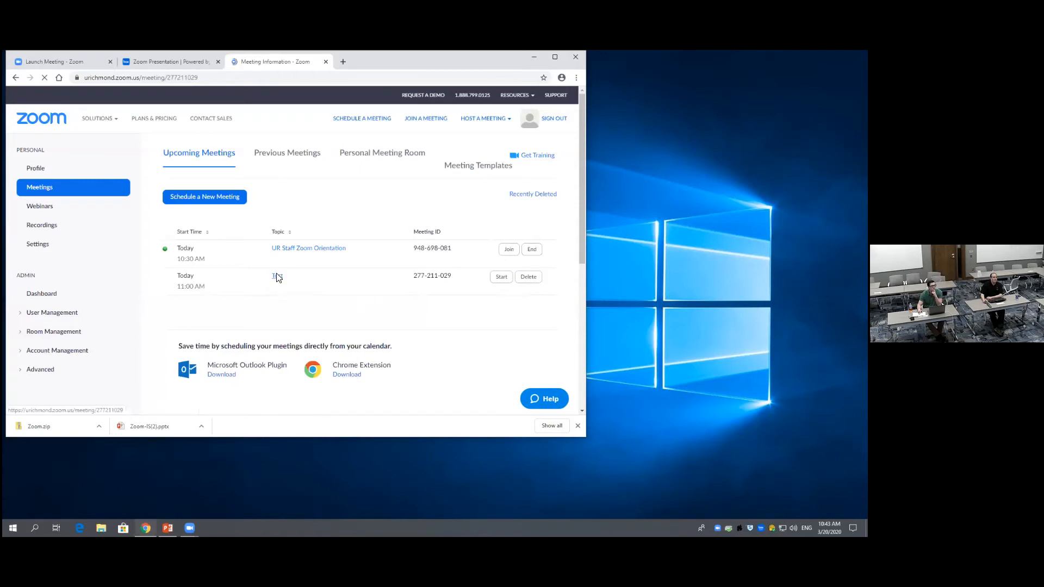
{"action": "scroll", "coordinate": [405, 310], "scroll_direction": "down", "scroll_amount": 1}
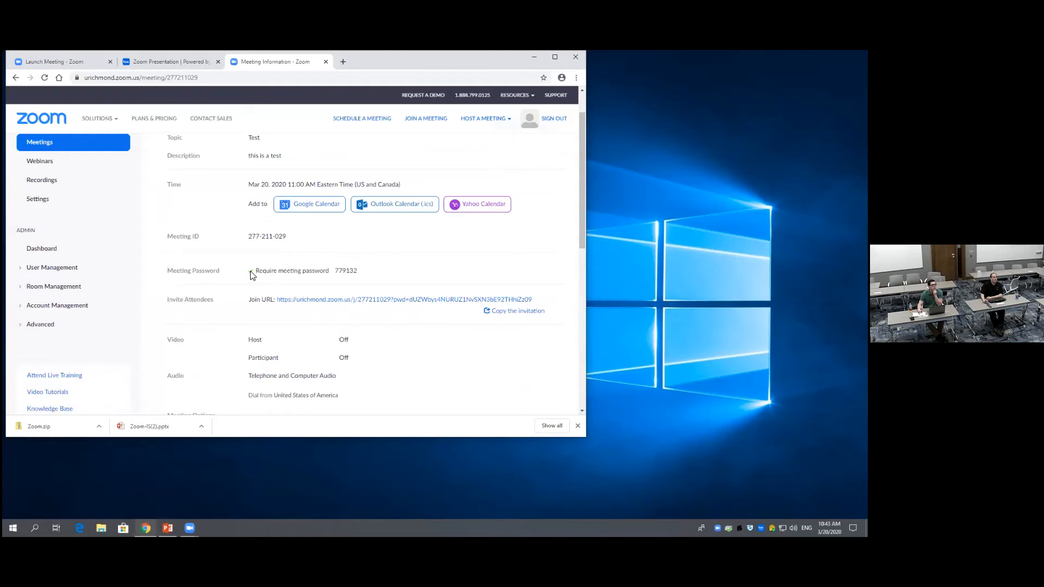
{"action": "scroll", "coordinate": [250, 274], "scroll_direction": "down", "scroll_amount": 4}
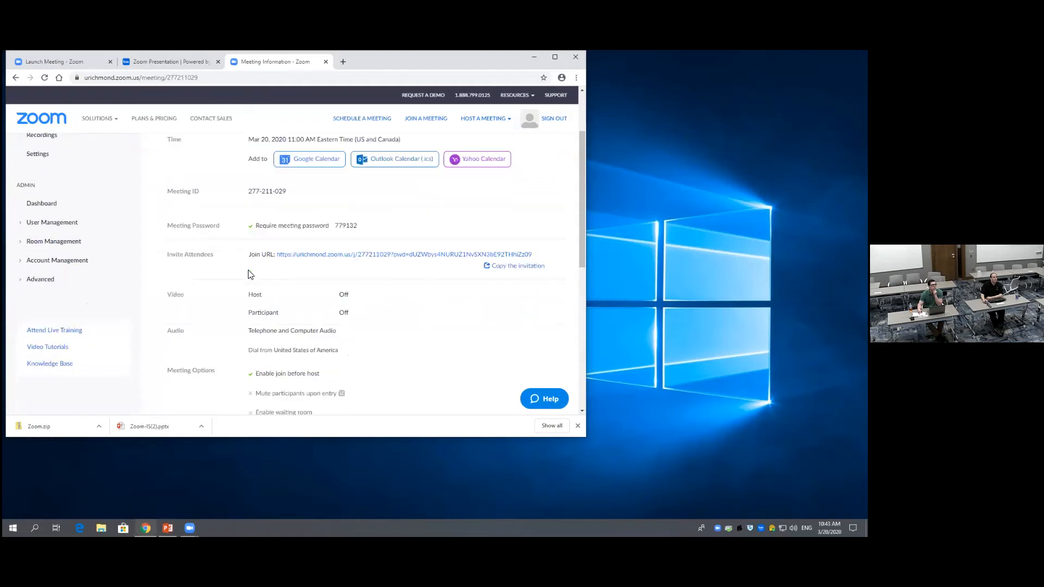
{"action": "scroll", "coordinate": [552, 331], "scroll_direction": "up", "scroll_amount": 10}
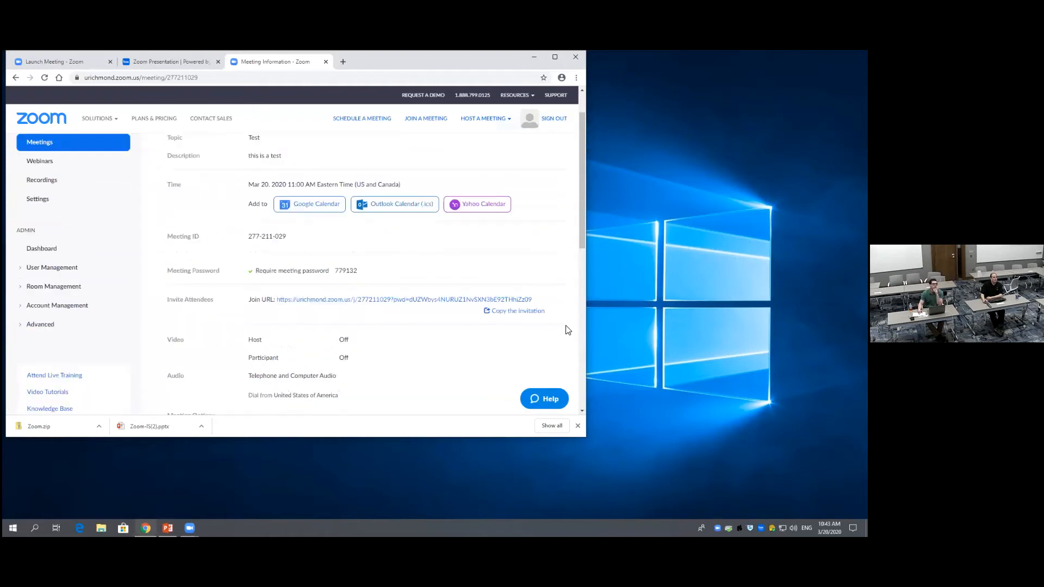
{"action": "left_click_drag", "start_coordinate": [581, 258], "coordinate": [579, 278]}
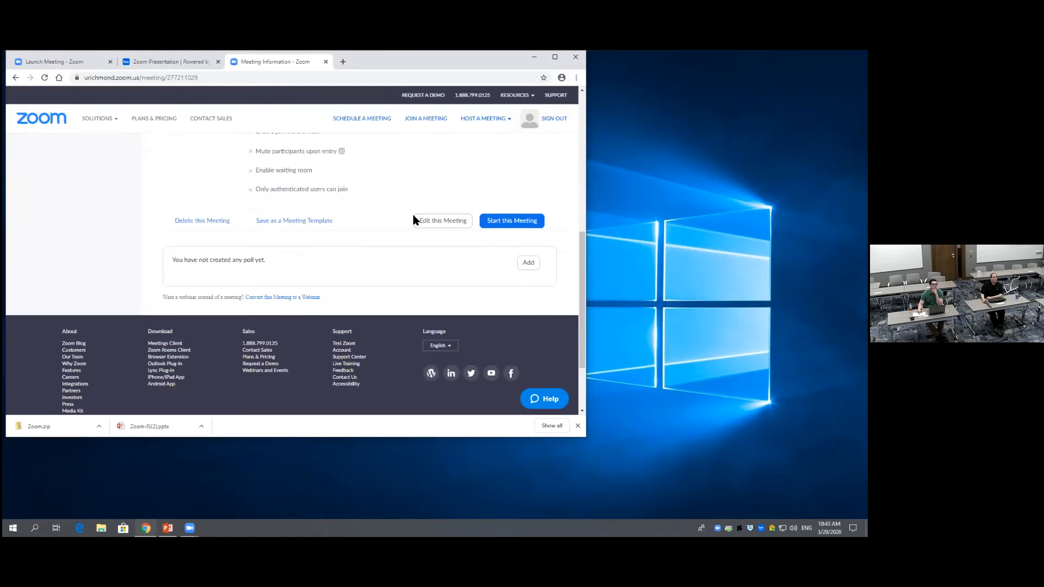
{"action": "left_click", "coordinate": [427, 221]}
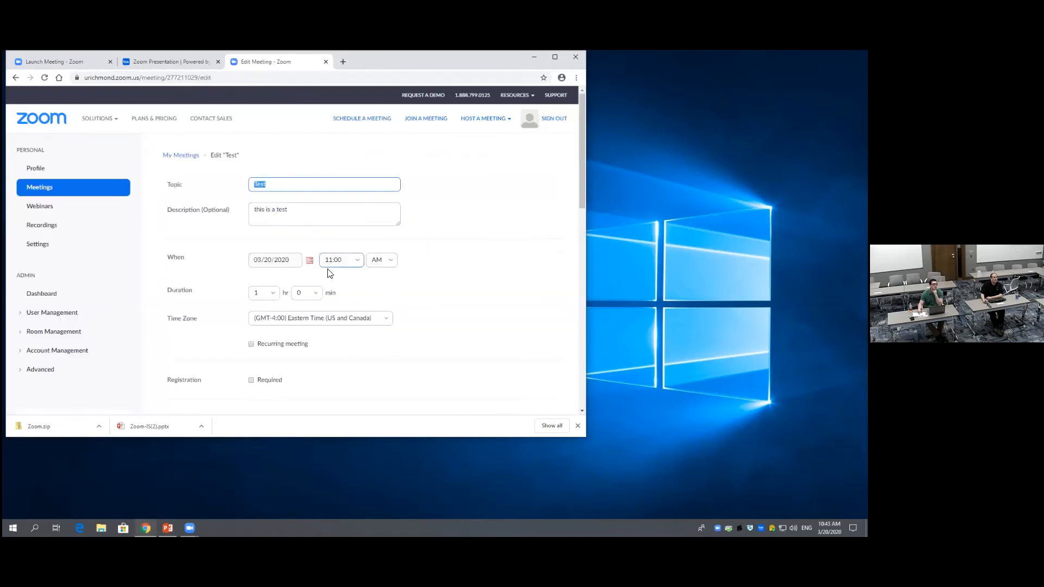
Step: Make the Test meeting recurring with a weekly recurrence
{"action": "left_click", "coordinate": [250, 344]}
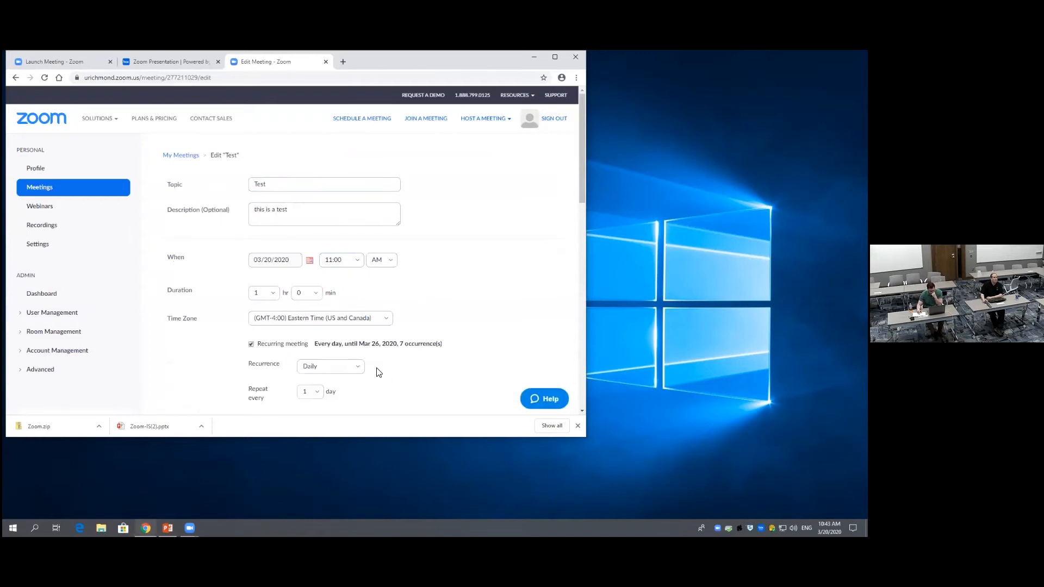
{"action": "left_click", "coordinate": [361, 369]}
{"action": "left_click", "coordinate": [337, 317]}
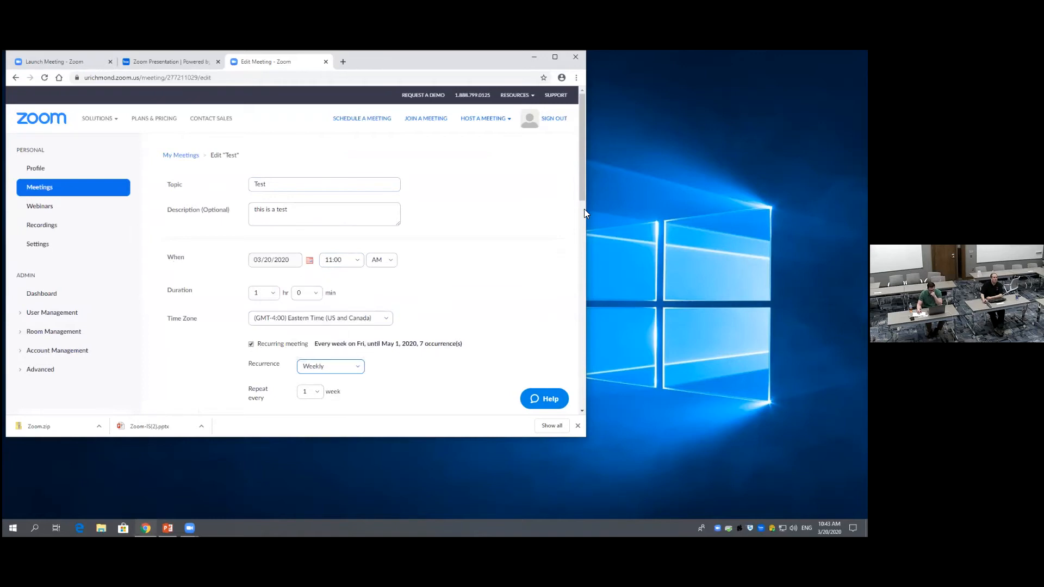
Step: Try to limit the weekly recurrence by choosing 3 as the number of occurrences in the end date options
{"action": "scroll", "coordinate": [584, 209], "scroll_direction": "down", "scroll_amount": 5}
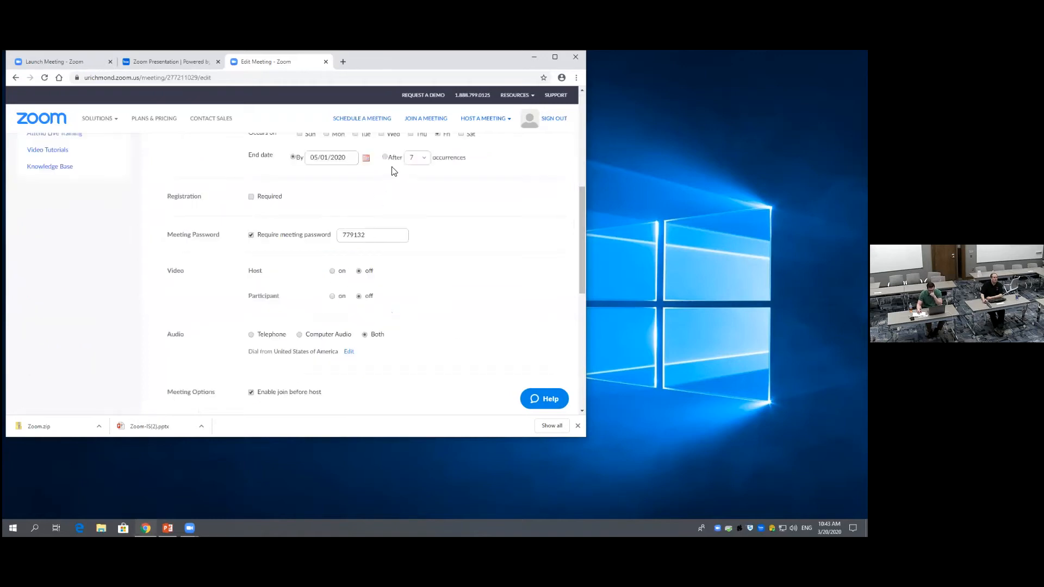
{"action": "left_click", "coordinate": [426, 160]}
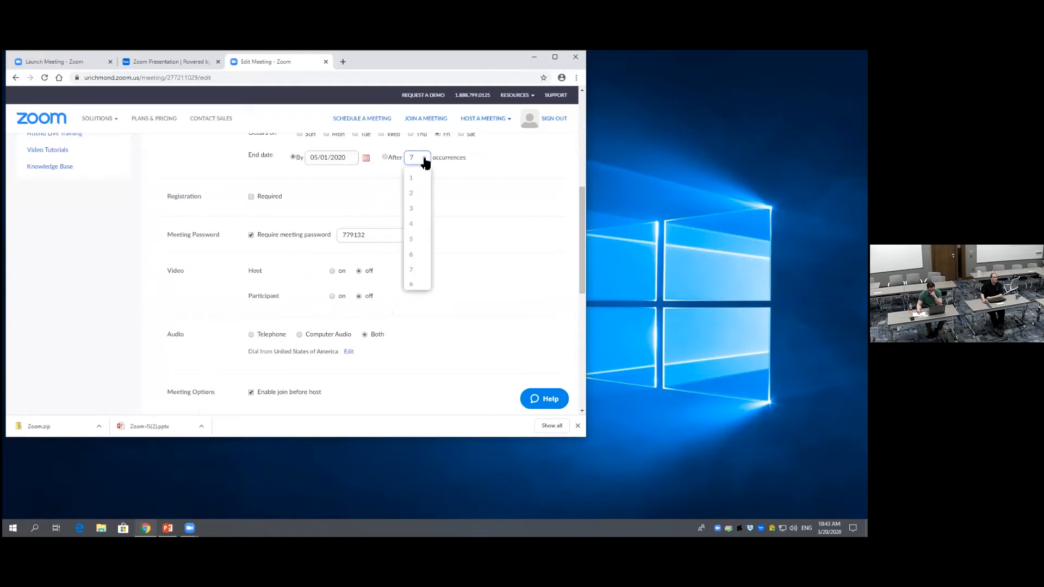
{"action": "left_click", "coordinate": [414, 207]}
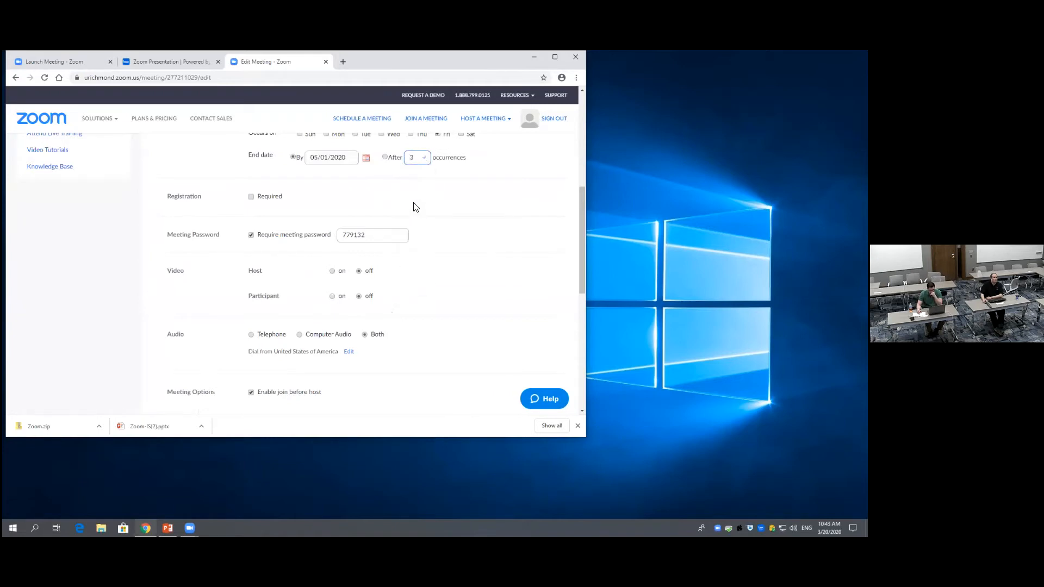
Step: Turn off the meeting password requirement and save the changes to the Test meeting
{"action": "left_click", "coordinate": [251, 235]}
{"action": "left_click_drag", "start_coordinate": [581, 230], "coordinate": [578, 298]}
{"action": "left_click", "coordinate": [252, 325]}
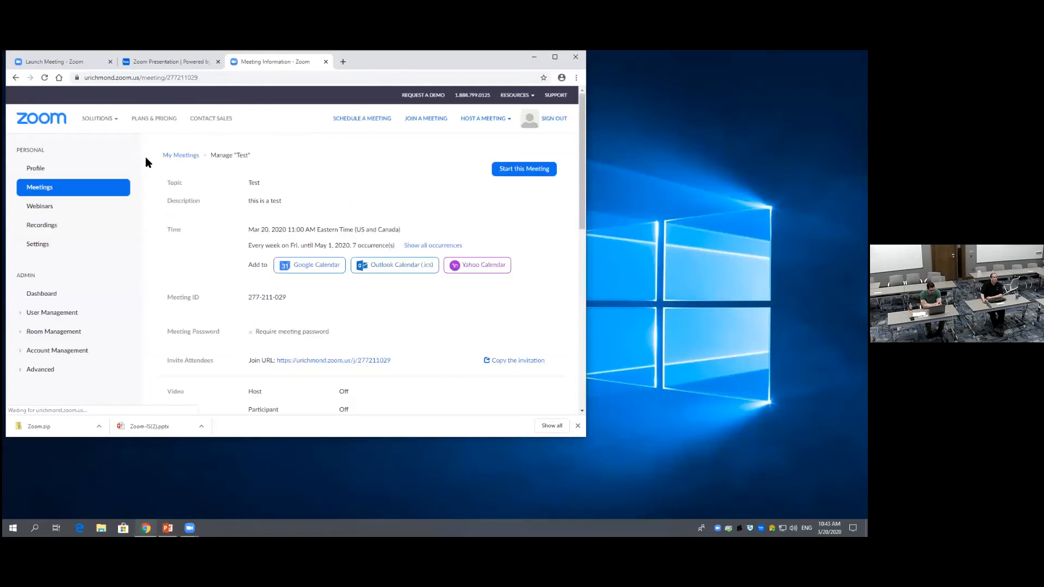
Step: Review the updated Test meeting's recurrence, password, join link and meeting options
{"action": "scroll", "coordinate": [426, 315], "scroll_direction": "down", "scroll_amount": 2}
{"action": "scroll", "coordinate": [425, 317], "scroll_direction": "down", "scroll_amount": 1}
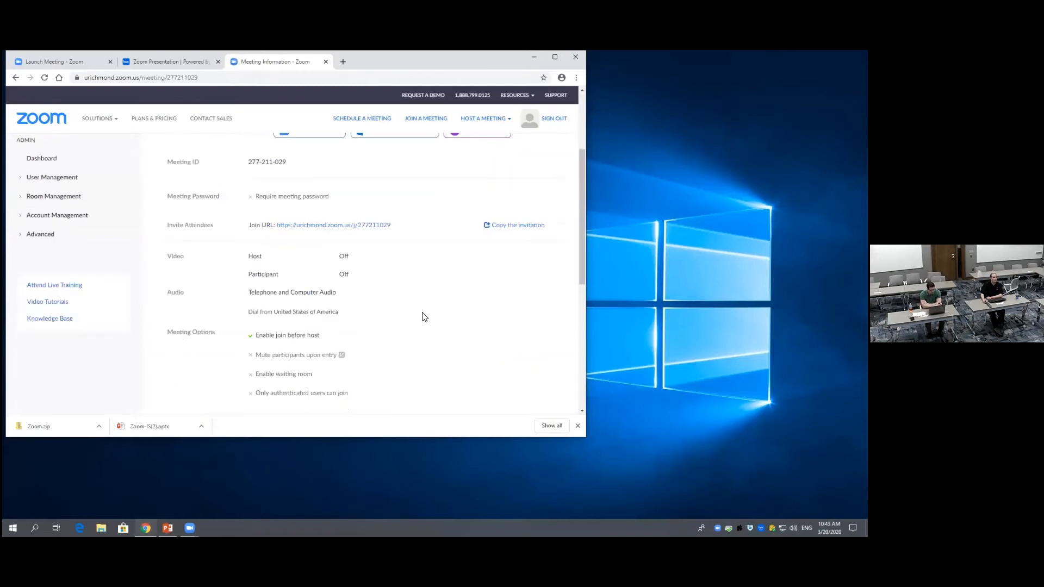
{"action": "scroll", "coordinate": [425, 317], "scroll_direction": "down", "scroll_amount": 1}
{"action": "scroll", "coordinate": [455, 304], "scroll_direction": "up", "scroll_amount": 3}
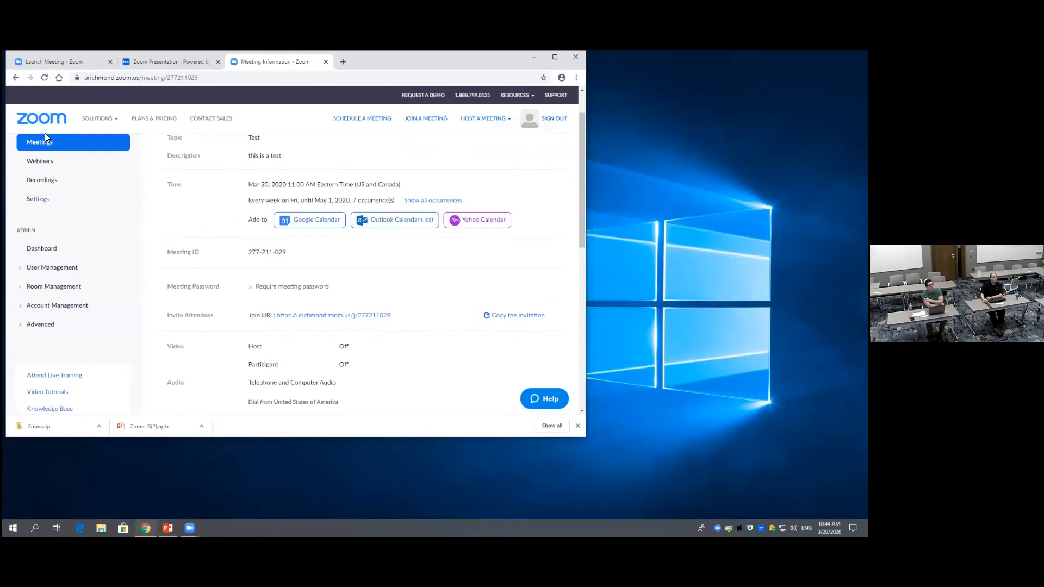
Step: Return to the upcoming meetings and look through the recurring Test occurrences
{"action": "left_click", "coordinate": [34, 143]}
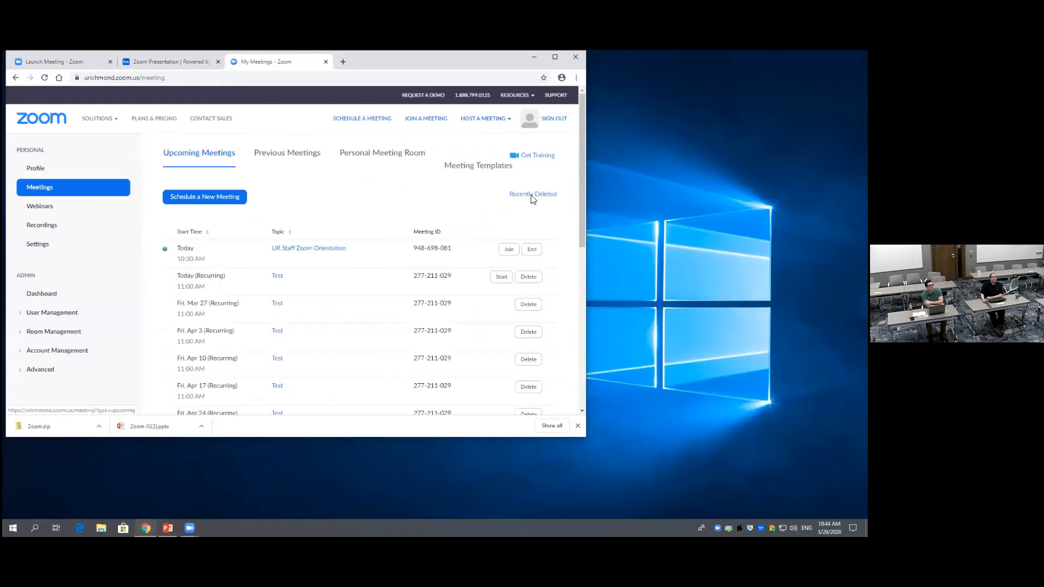
{"action": "left_click_drag", "start_coordinate": [583, 160], "coordinate": [584, 217]}
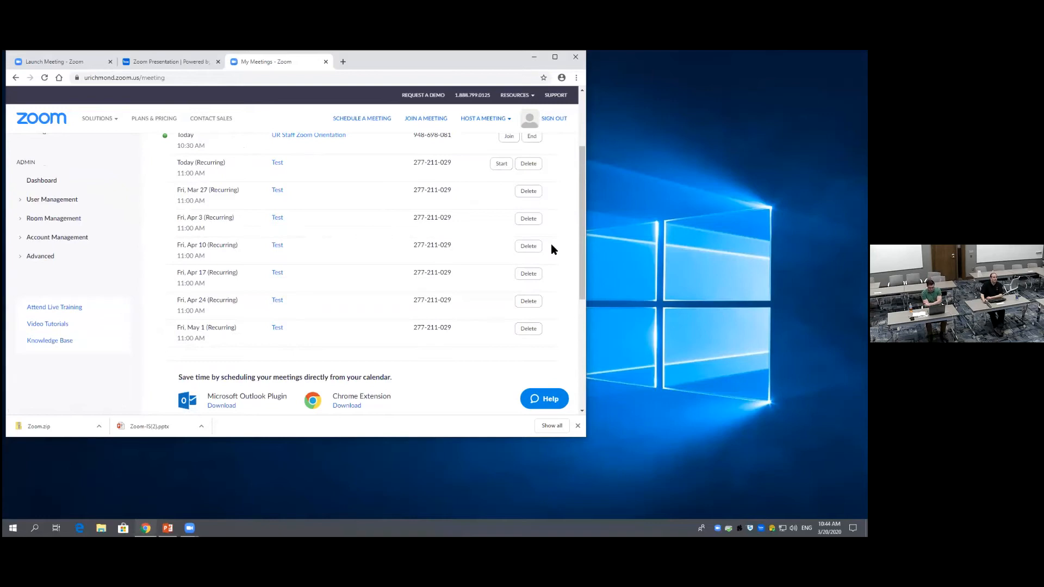
{"action": "left_click_drag", "start_coordinate": [581, 232], "coordinate": [585, 166]}
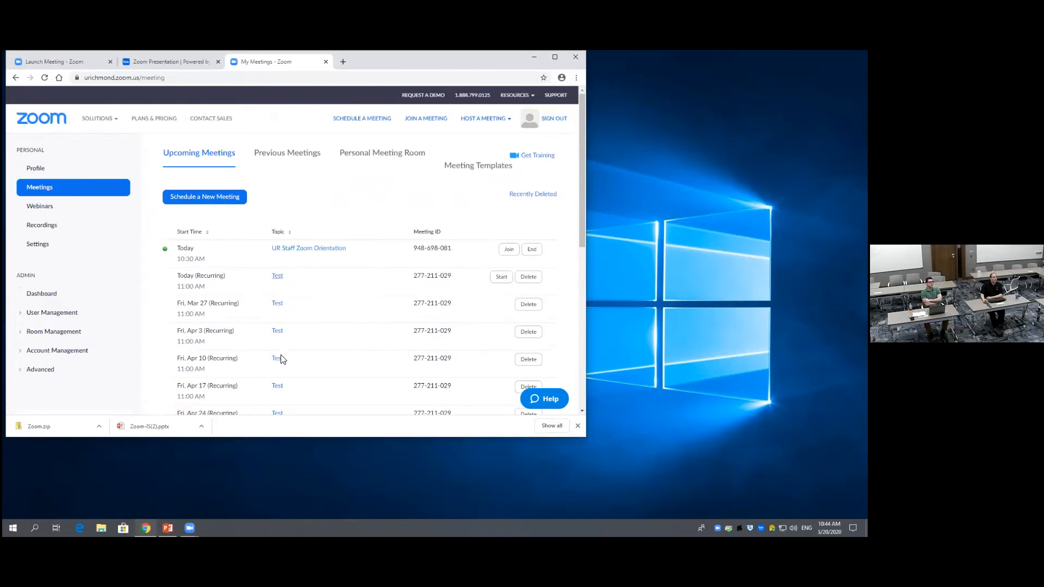
Step: Open today's occurrence of the recurring Test meeting and examine its details
{"action": "left_click", "coordinate": [278, 278]}
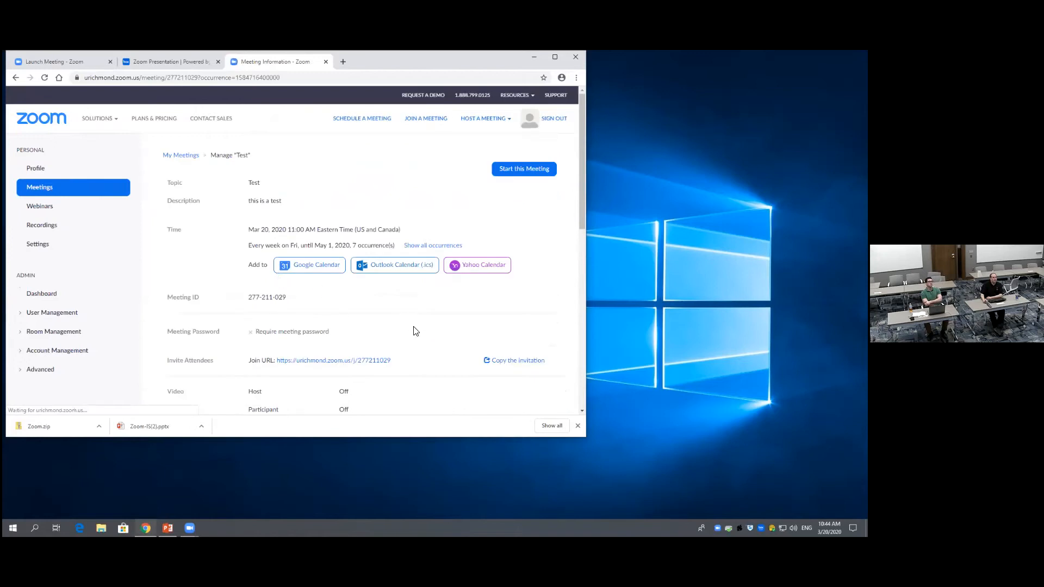
{"action": "scroll", "coordinate": [415, 331], "scroll_direction": "down", "scroll_amount": 2}
{"action": "scroll", "coordinate": [414, 327], "scroll_direction": "up", "scroll_amount": 1}
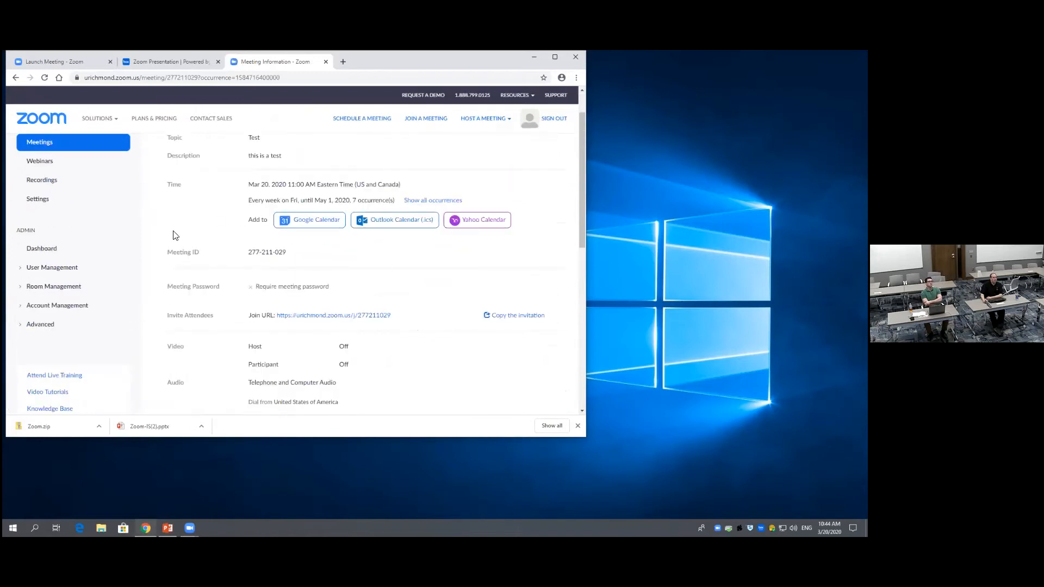
Step: Review today's Test occurrence and open only this meeting, not the whole recurring series, for editing
{"action": "scroll", "coordinate": [392, 343], "scroll_direction": "down", "scroll_amount": 1}
{"action": "scroll", "coordinate": [393, 348], "scroll_direction": "down", "scroll_amount": 2}
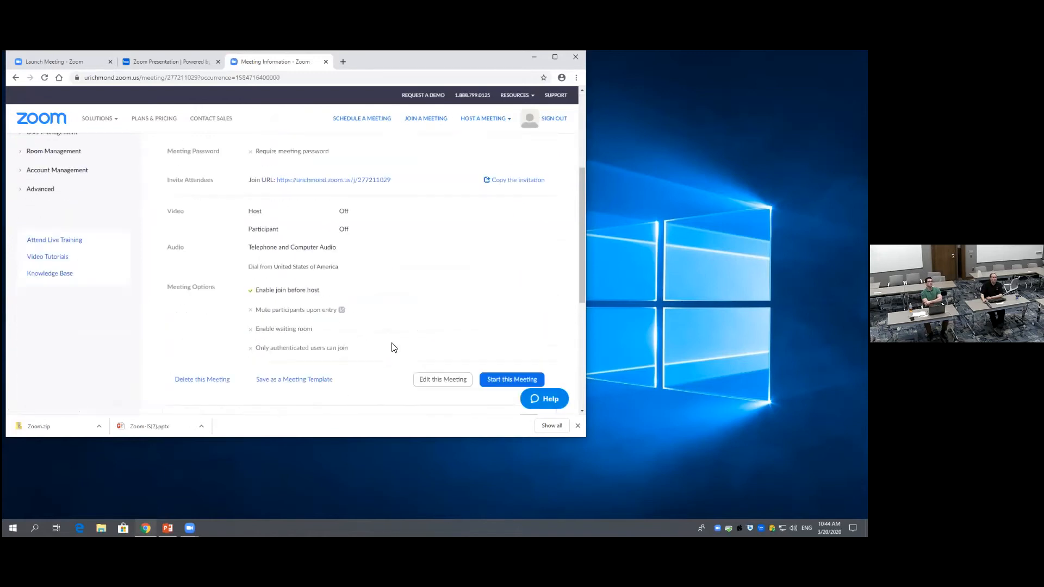
{"action": "scroll", "coordinate": [424, 372], "scroll_direction": "up", "scroll_amount": 2}
{"action": "scroll", "coordinate": [522, 326], "scroll_direction": "up", "scroll_amount": 3}
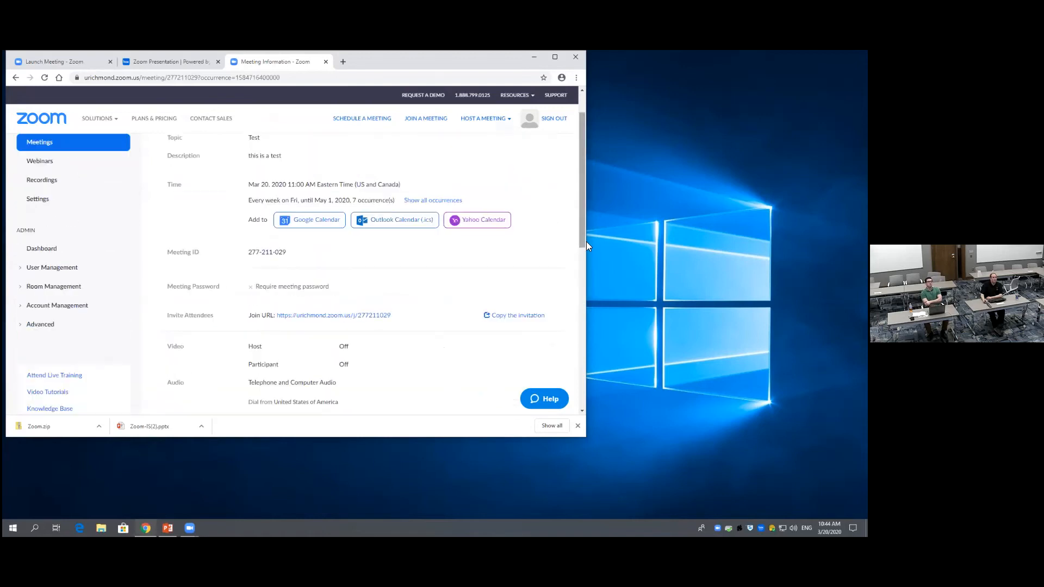
{"action": "left_click_drag", "start_coordinate": [580, 238], "coordinate": [586, 314]}
{"action": "scroll", "coordinate": [585, 313], "scroll_direction": "down", "scroll_amount": 2}
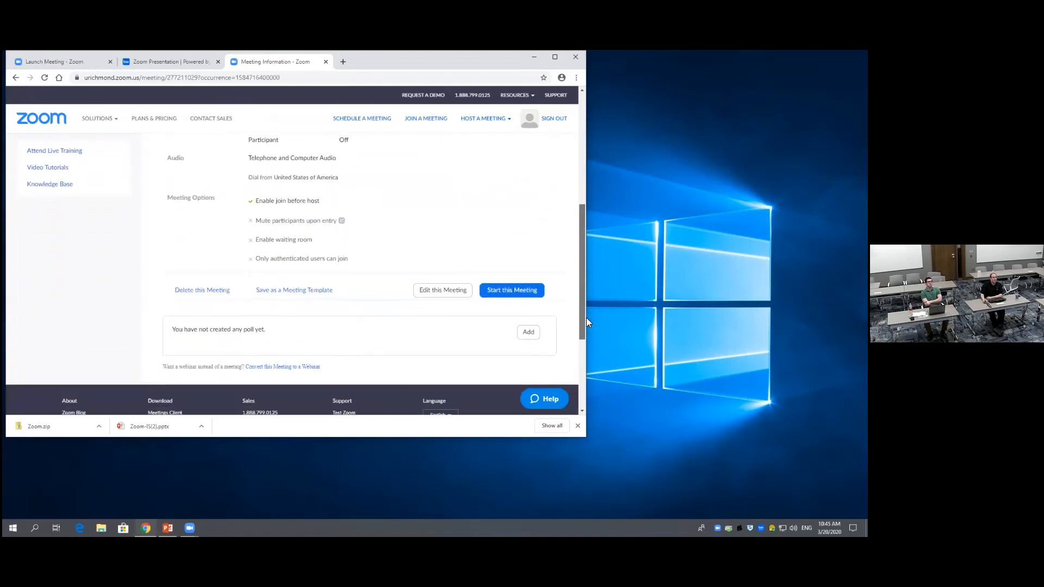
{"action": "left_click", "coordinate": [432, 293]}
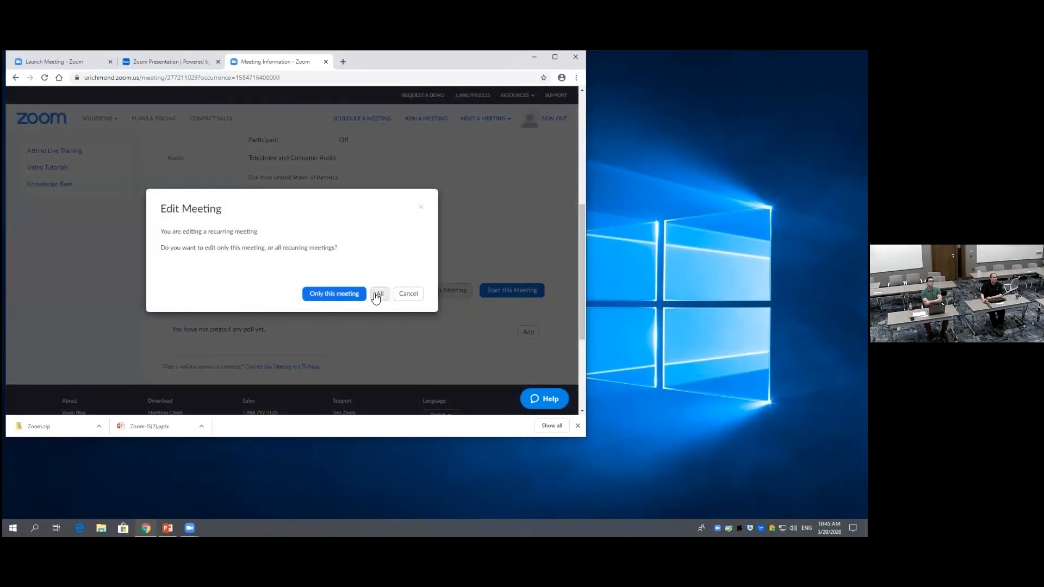
{"action": "left_click", "coordinate": [335, 295]}
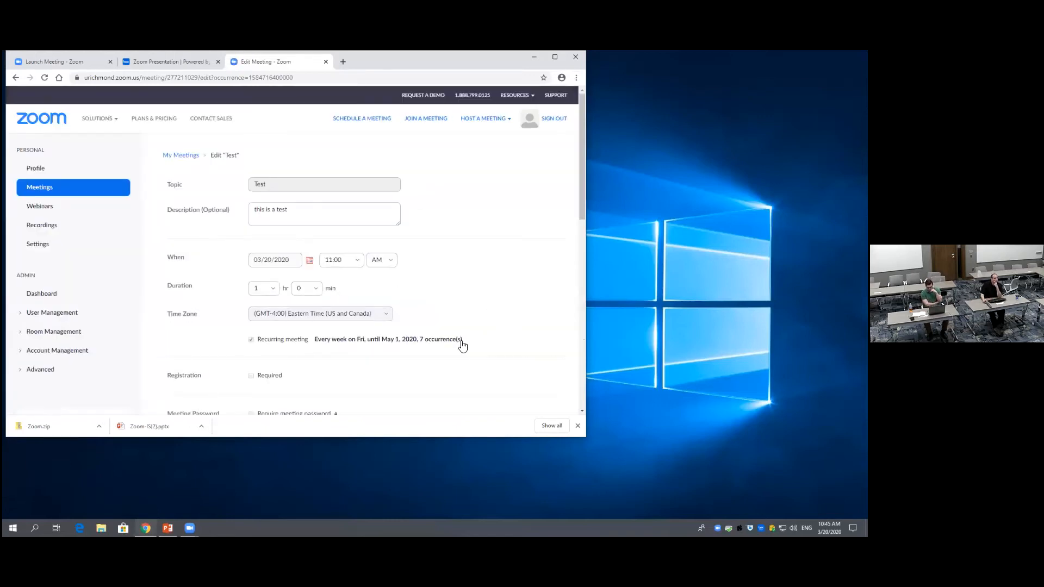
Step: Change the occurrence's description to "this is a more detailed test"
{"action": "triple_click", "coordinate": [297, 208]}
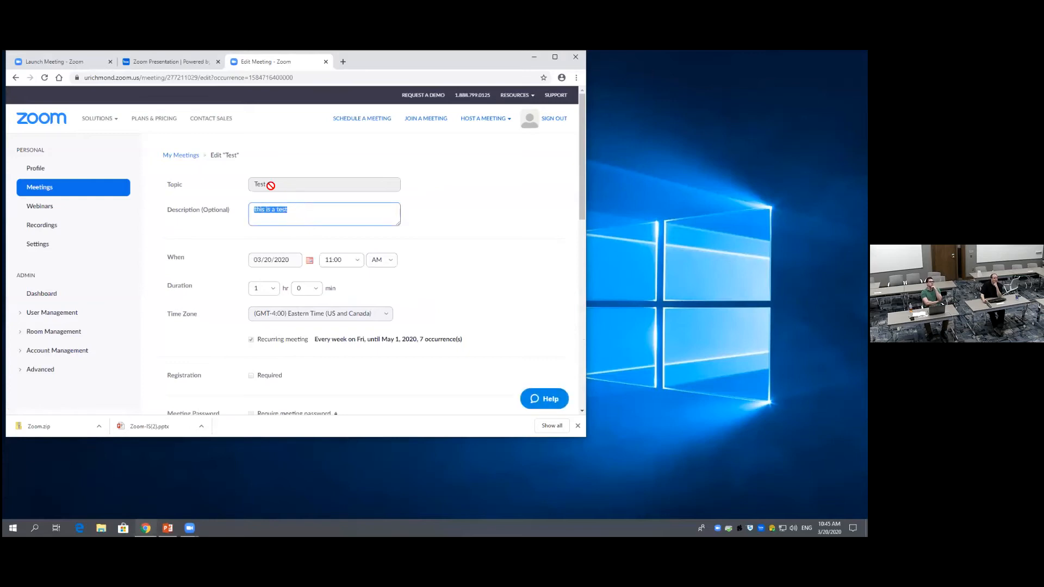
{"action": "left_click", "coordinate": [312, 216]}
{"action": "type", "text": "more detailed"}
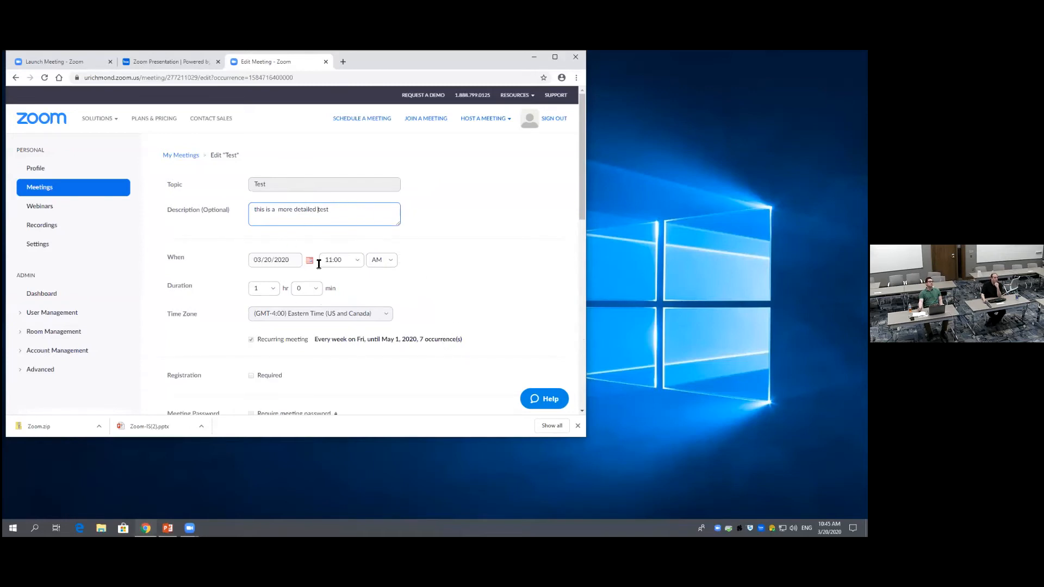
Step: Set the start time of the 03/20/2020 occurrence to 12:30
{"action": "scroll", "coordinate": [298, 334], "scroll_direction": "down", "scroll_amount": 2}
{"action": "scroll", "coordinate": [328, 214], "scroll_direction": "up", "scroll_amount": 1}
{"action": "scroll", "coordinate": [328, 214], "scroll_direction": "up", "scroll_amount": 1}
{"action": "left_click", "coordinate": [357, 261]}
{"action": "left_click", "coordinate": [351, 296]}
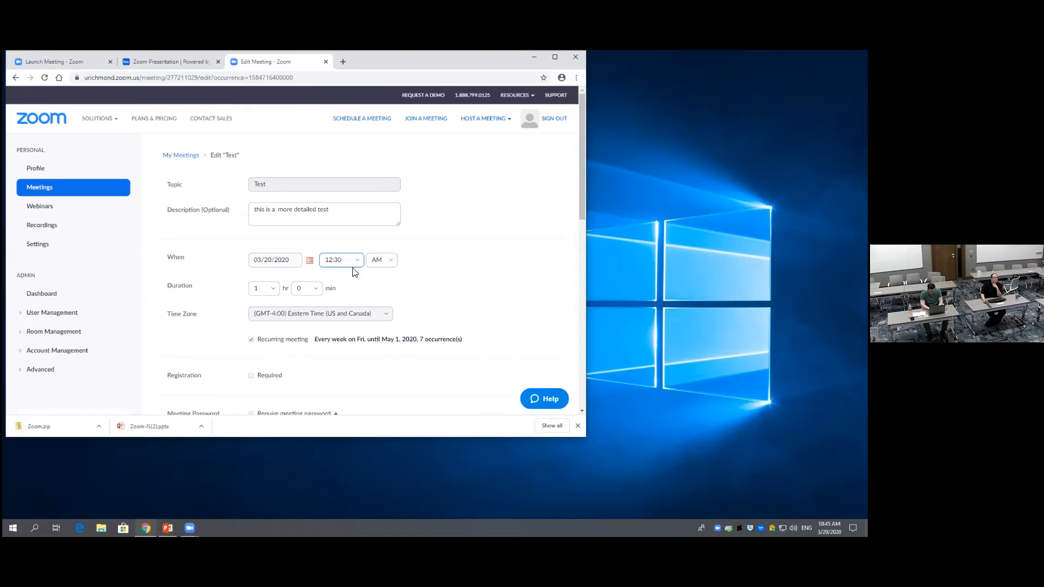
Step: Look over the occurrence's registration, password, video and audio settings in the edit form
{"action": "scroll", "coordinate": [363, 348], "scroll_direction": "down", "scroll_amount": 4}
{"action": "scroll", "coordinate": [363, 348], "scroll_direction": "up", "scroll_amount": 3}
{"action": "scroll", "coordinate": [363, 344], "scroll_direction": "down", "scroll_amount": 4}
{"action": "scroll", "coordinate": [364, 344], "scroll_direction": "up", "scroll_amount": 3}
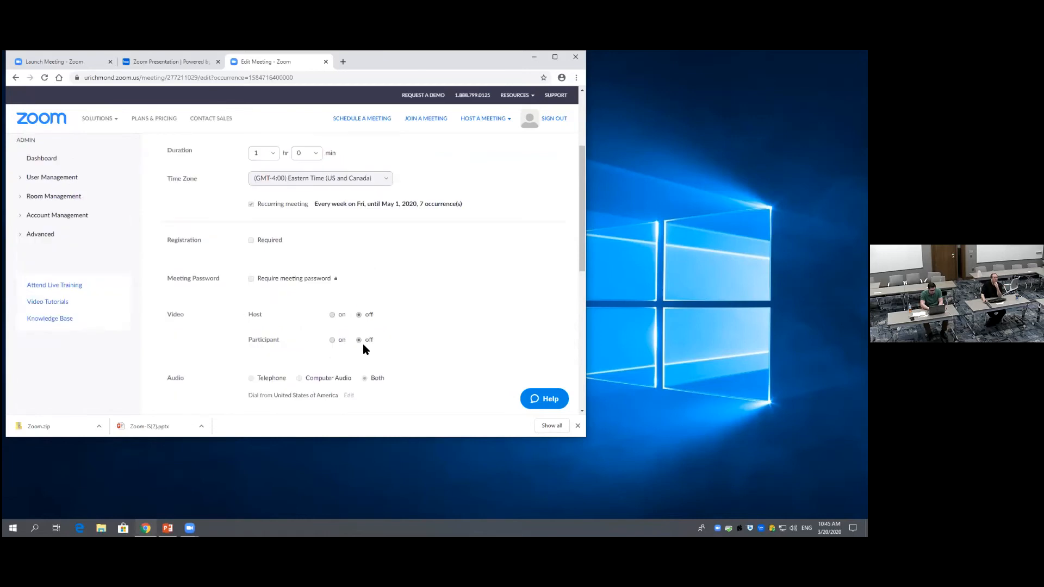
{"action": "scroll", "coordinate": [367, 359], "scroll_direction": "down", "scroll_amount": 3}
{"action": "scroll", "coordinate": [367, 366], "scroll_direction": "down", "scroll_amount": 1}
{"action": "scroll", "coordinate": [348, 380], "scroll_direction": "up", "scroll_amount": 5}
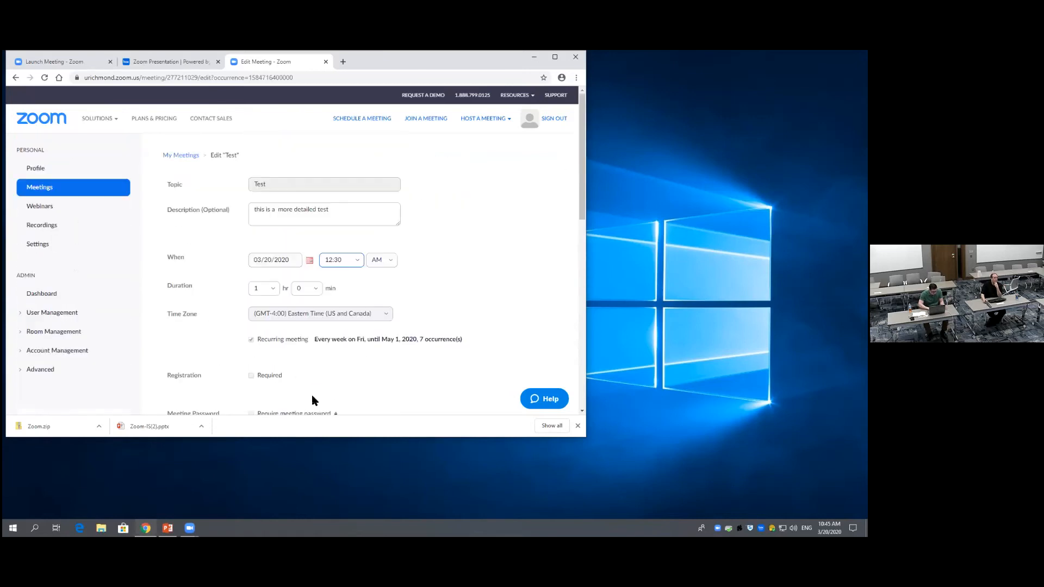
Step: Try to change the meeting password requirement for this single occurrence
{"action": "scroll", "coordinate": [313, 400], "scroll_direction": "down", "scroll_amount": 1}
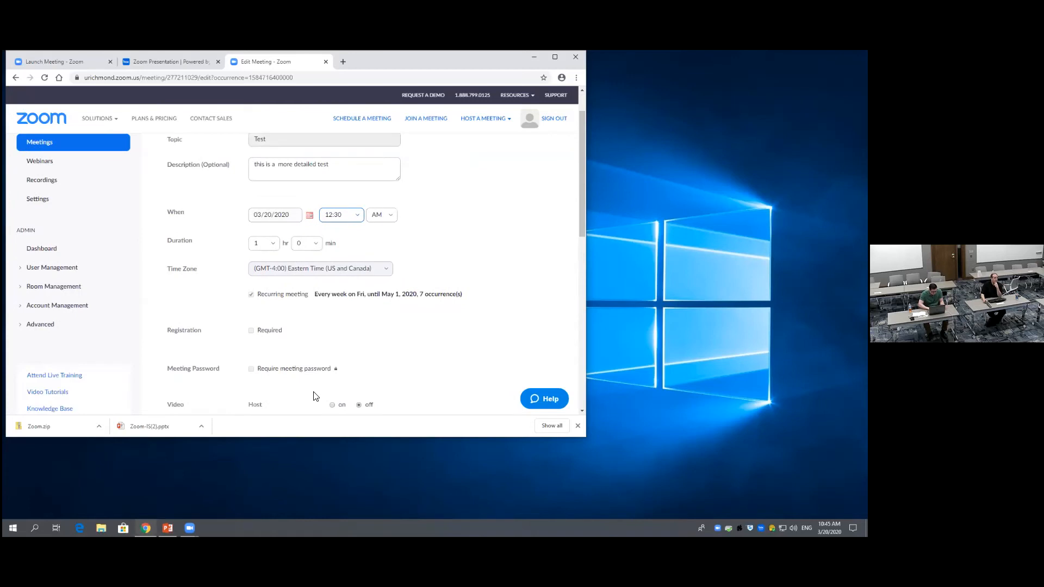
{"action": "left_click", "coordinate": [251, 370]}
{"action": "left_click", "coordinate": [308, 372]}
Step: Check the single occurrence's full edit form, from description and time through recurrence, video, audio and meeting options
{"action": "left_click", "coordinate": [582, 274]}
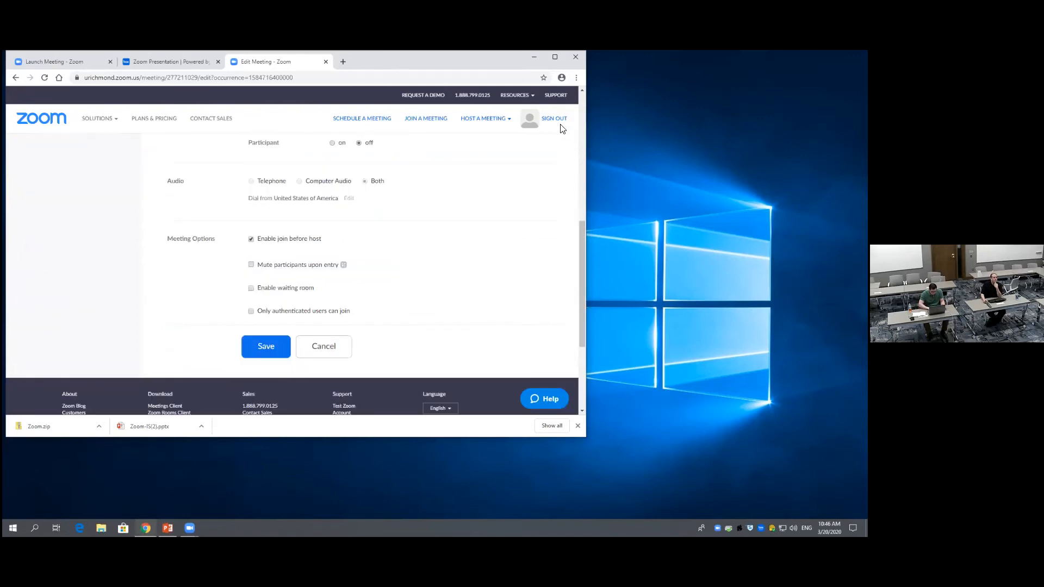
{"action": "scroll", "coordinate": [364, 215], "scroll_direction": "down", "scroll_amount": 3}
{"action": "scroll", "coordinate": [364, 215], "scroll_direction": "up", "scroll_amount": 6}
{"action": "scroll", "coordinate": [366, 233], "scroll_direction": "down", "scroll_amount": 1}
{"action": "scroll", "coordinate": [291, 327], "scroll_direction": "down", "scroll_amount": 4}
{"action": "scroll", "coordinate": [271, 265], "scroll_direction": "up", "scroll_amount": 1}
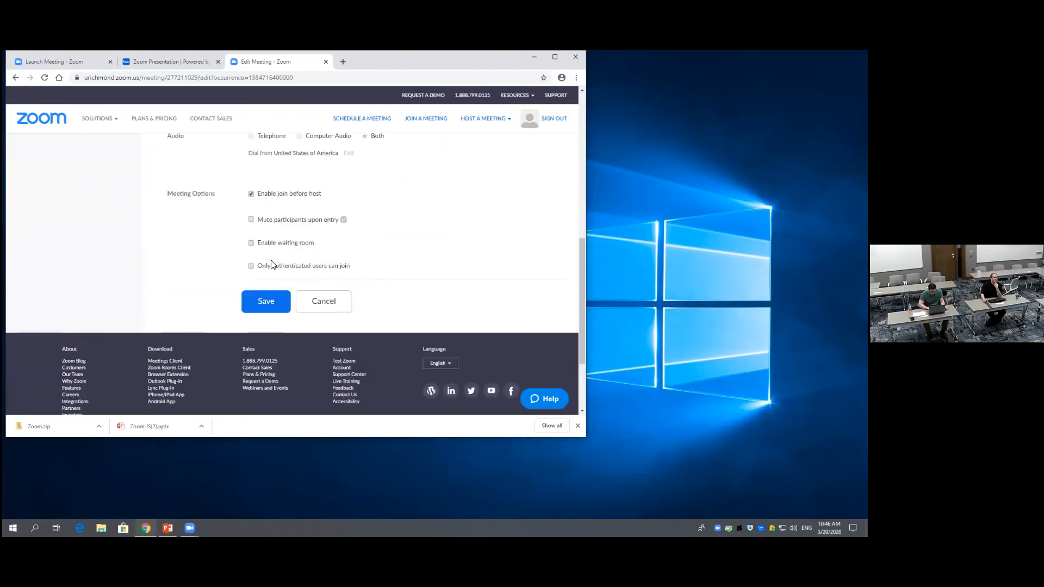
{"action": "scroll", "coordinate": [578, 293], "scroll_direction": "up", "scroll_amount": 5}
{"action": "scroll", "coordinate": [578, 292], "scroll_direction": "down", "scroll_amount": 1}
{"action": "scroll", "coordinate": [578, 290], "scroll_direction": "up", "scroll_amount": 4}
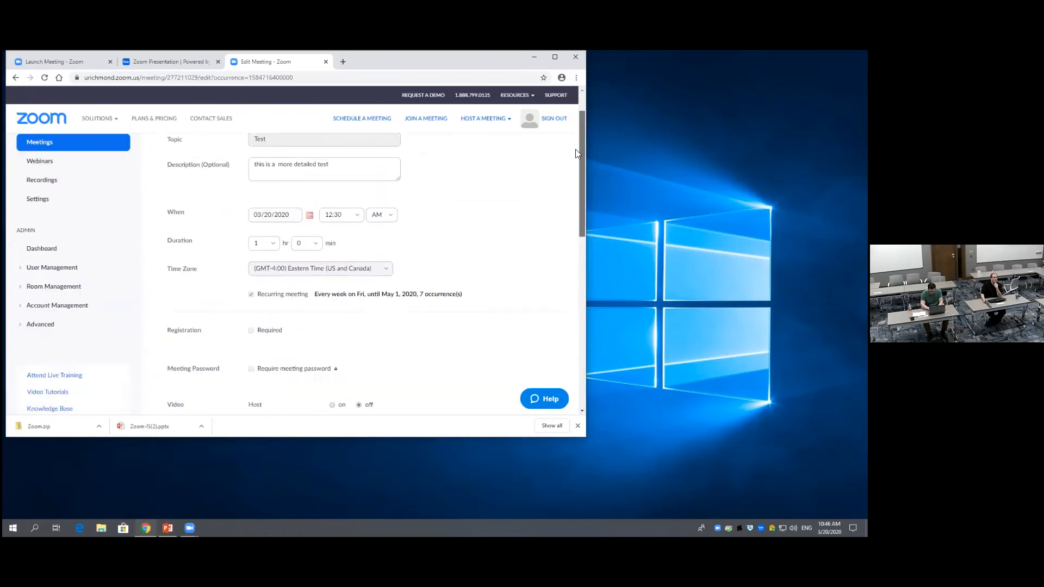
{"action": "scroll", "coordinate": [426, 361], "scroll_direction": "down", "scroll_amount": 5}
{"action": "scroll", "coordinate": [277, 373], "scroll_direction": "up", "scroll_amount": 3}
{"action": "scroll", "coordinate": [530, 265], "scroll_direction": "down", "scroll_amount": 3}
{"action": "scroll", "coordinate": [429, 348], "scroll_direction": "up", "scroll_amount": 3}
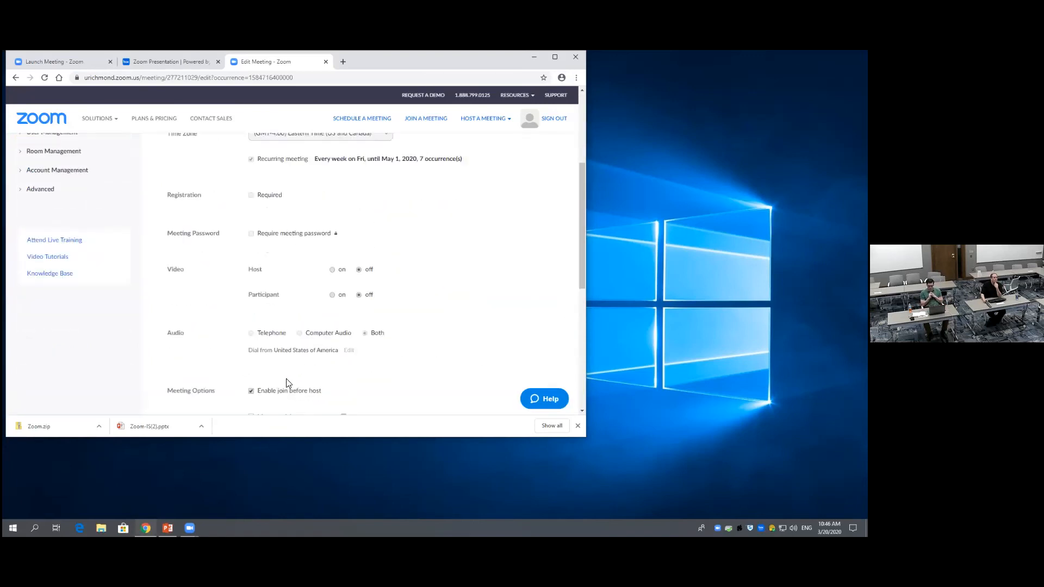
Step: Save the changes to today's Test occurrence and return to the upcoming meetings
{"action": "scroll", "coordinate": [582, 293], "scroll_direction": "down", "scroll_amount": 5}
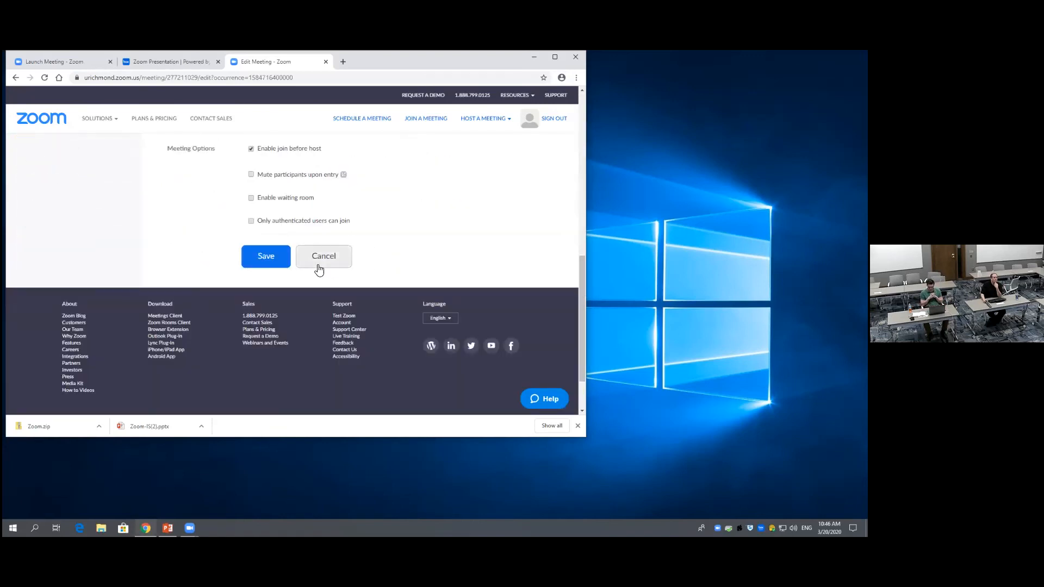
{"action": "left_click", "coordinate": [256, 255]}
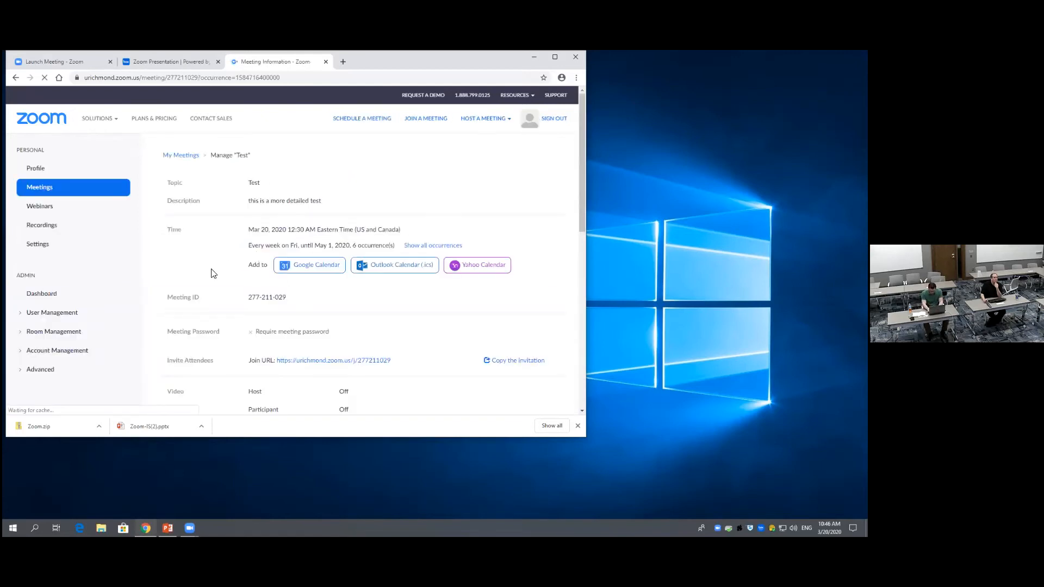
{"action": "left_click", "coordinate": [51, 188]}
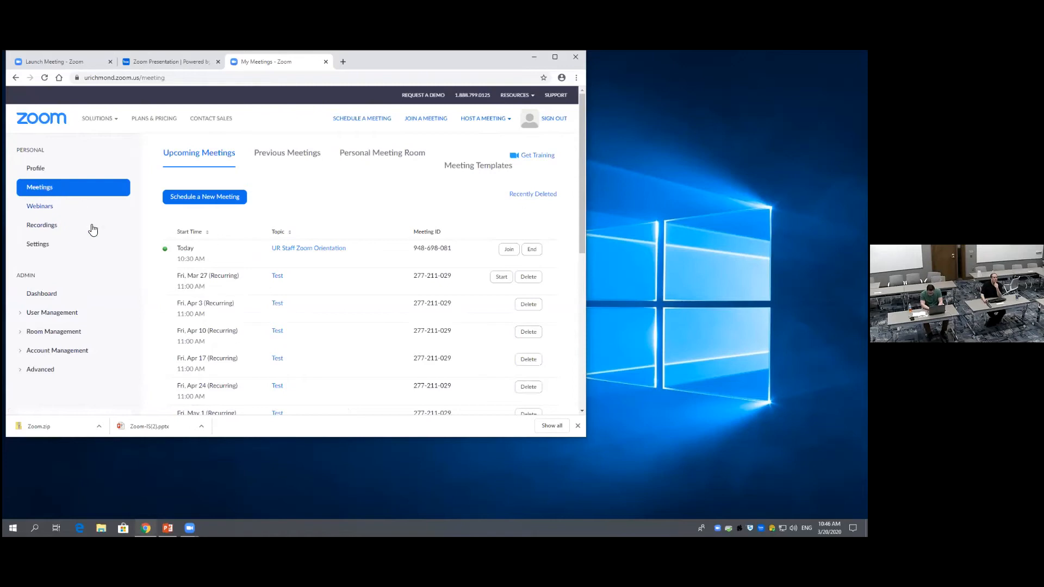
Step: Look through the upcoming meetings for the Test occurrences and compare their dates and start times
{"action": "scroll", "coordinate": [155, 293], "scroll_direction": "down", "scroll_amount": 2}
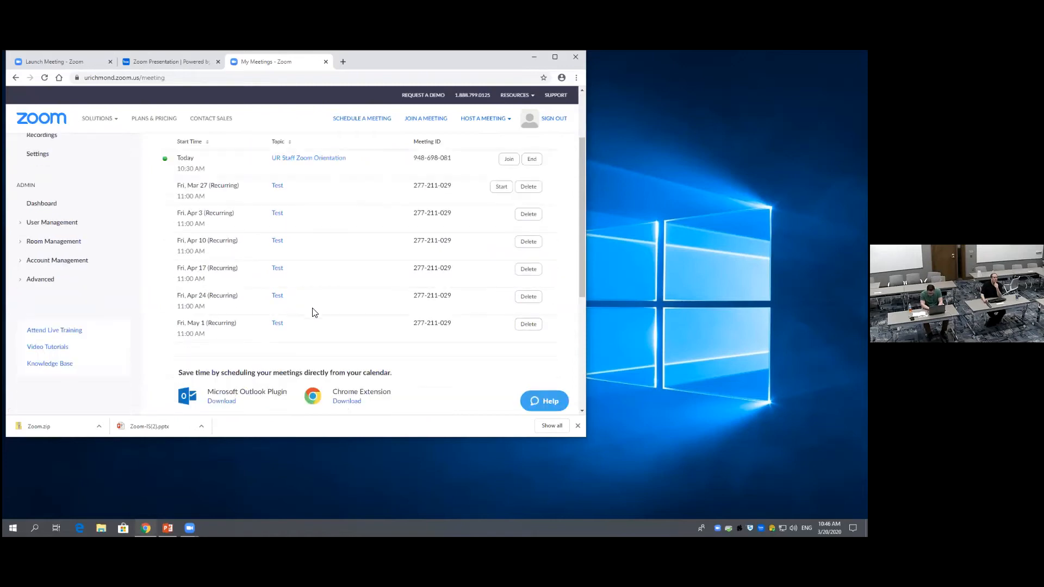
{"action": "scroll", "coordinate": [351, 351], "scroll_direction": "up", "scroll_amount": 2}
{"action": "scroll", "coordinate": [315, 342], "scroll_direction": "down", "scroll_amount": 1}
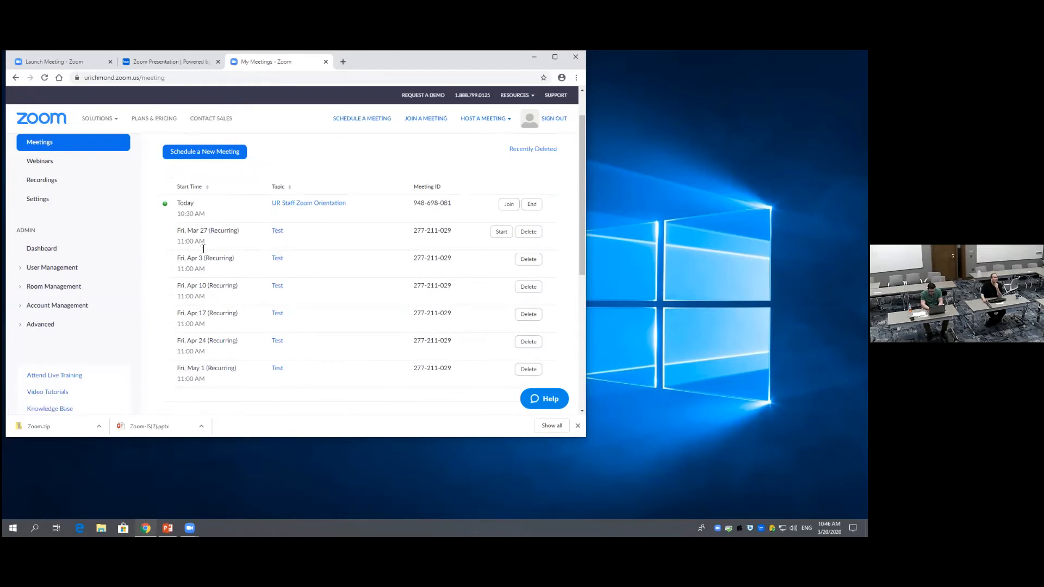
{"action": "scroll", "coordinate": [46, 158], "scroll_direction": "up", "scroll_amount": 1}
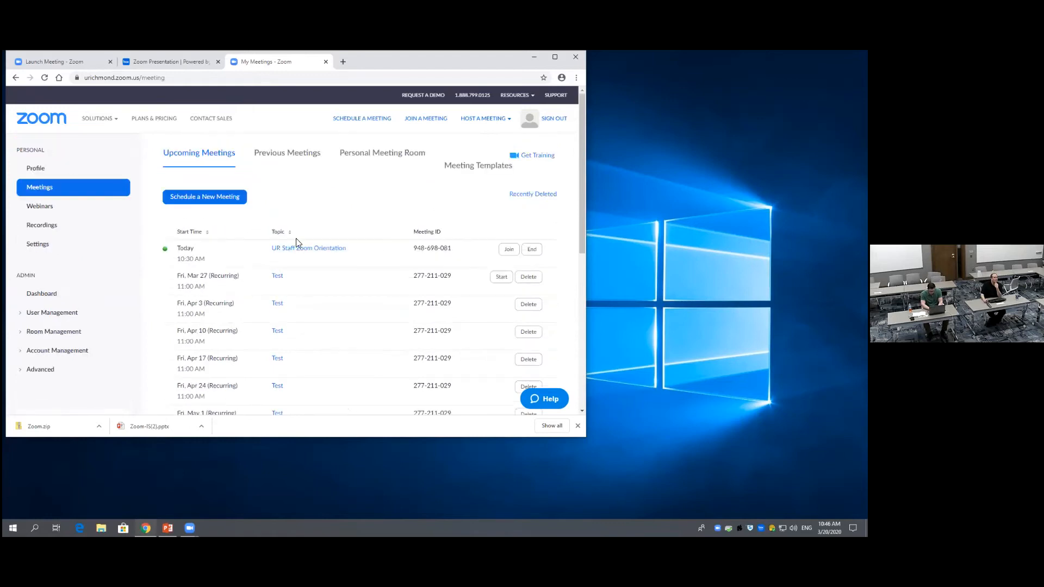
{"action": "scroll", "coordinate": [321, 247], "scroll_direction": "down", "scroll_amount": 1}
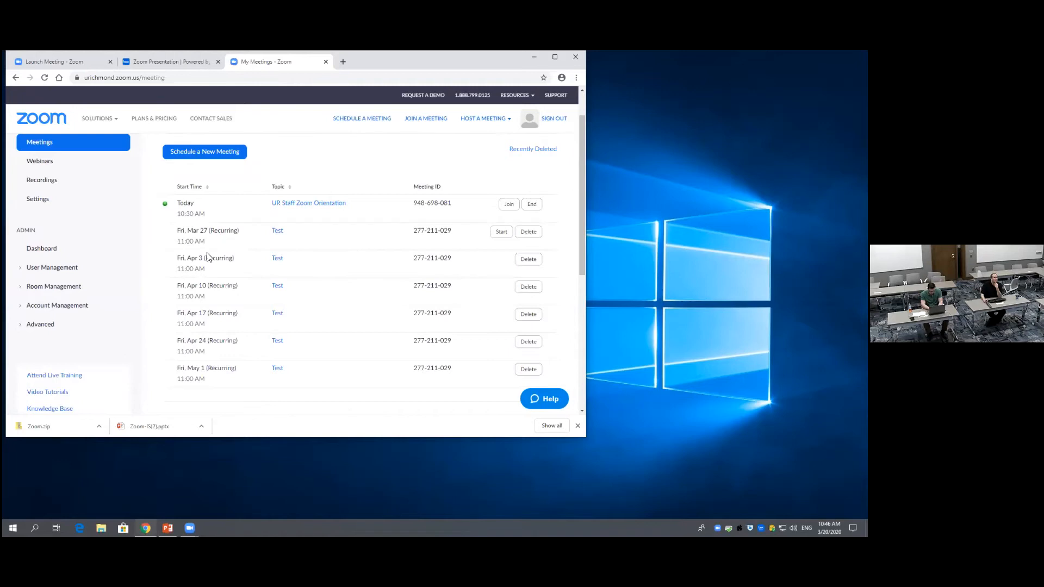
{"action": "scroll", "coordinate": [292, 373], "scroll_direction": "up", "scroll_amount": 1}
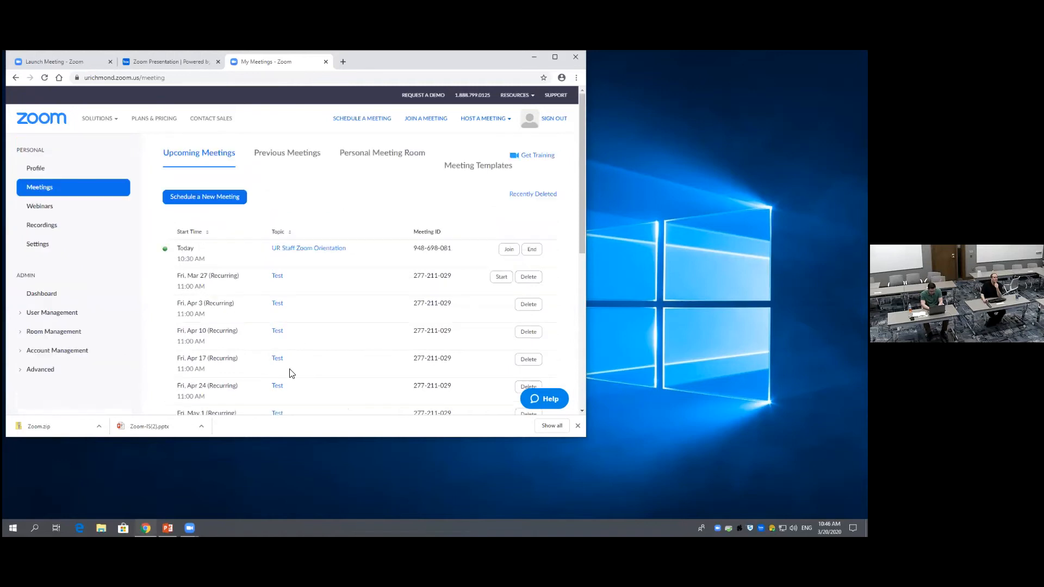
Step: Open the March 27 occurrence of the Test meeting and examine its details and meeting options
{"action": "scroll", "coordinate": [250, 356], "scroll_direction": "down", "scroll_amount": 1}
{"action": "left_click", "coordinate": [277, 232]}
{"action": "scroll", "coordinate": [343, 348], "scroll_direction": "down", "scroll_amount": 2}
{"action": "scroll", "coordinate": [369, 346], "scroll_direction": "down", "scroll_amount": 1}
{"action": "scroll", "coordinate": [392, 345], "scroll_direction": "up", "scroll_amount": 2}
{"action": "scroll", "coordinate": [393, 345], "scroll_direction": "down", "scroll_amount": 4}
{"action": "scroll", "coordinate": [455, 347], "scroll_direction": "up", "scroll_amount": 5}
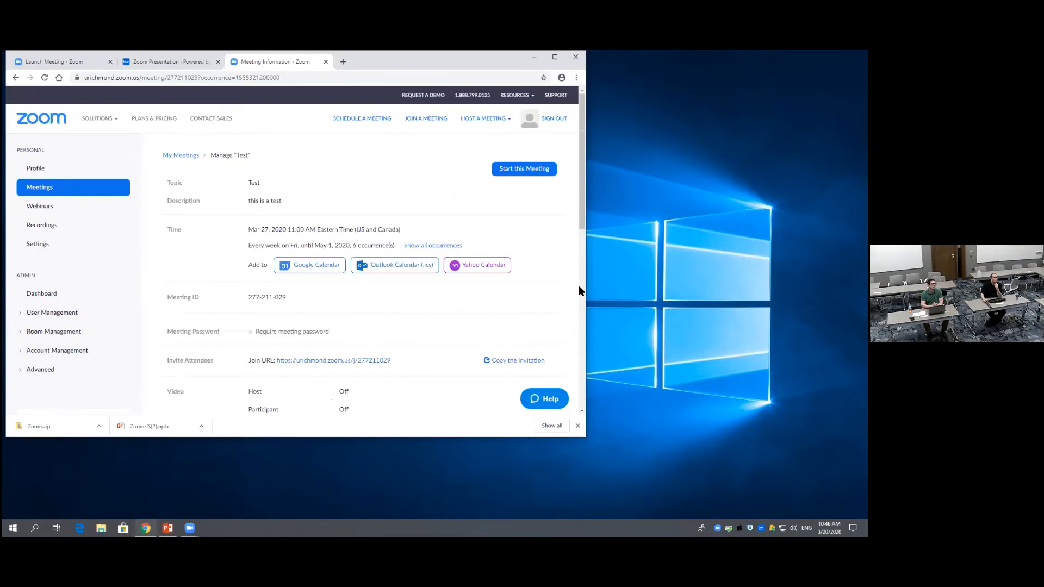
{"action": "scroll", "coordinate": [578, 284], "scroll_direction": "down", "scroll_amount": 15}
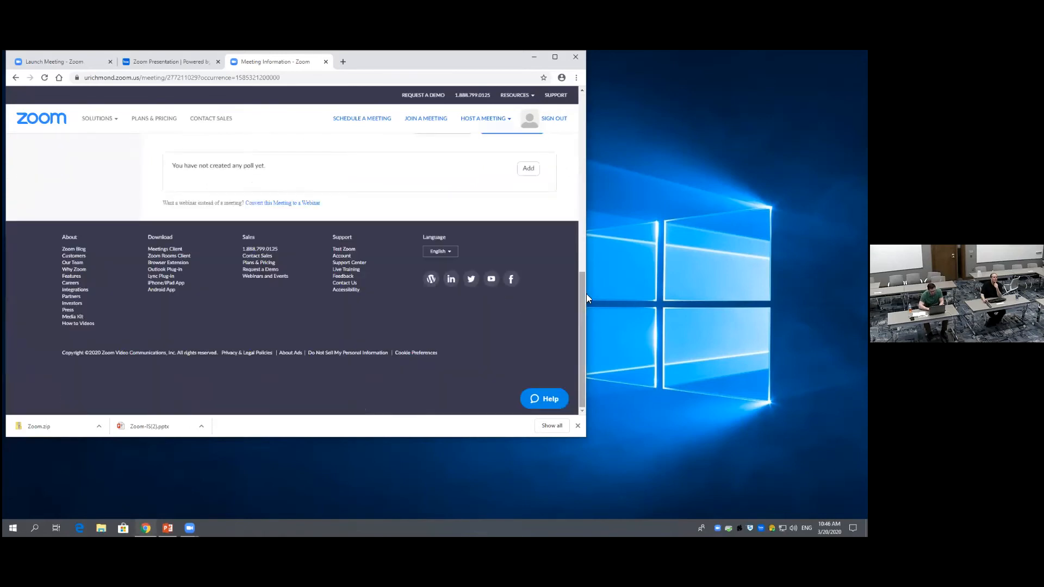
{"action": "left_click_drag", "start_coordinate": [583, 299], "coordinate": [586, 237]}
{"action": "scroll", "coordinate": [586, 239], "scroll_direction": "up", "scroll_amount": 2}
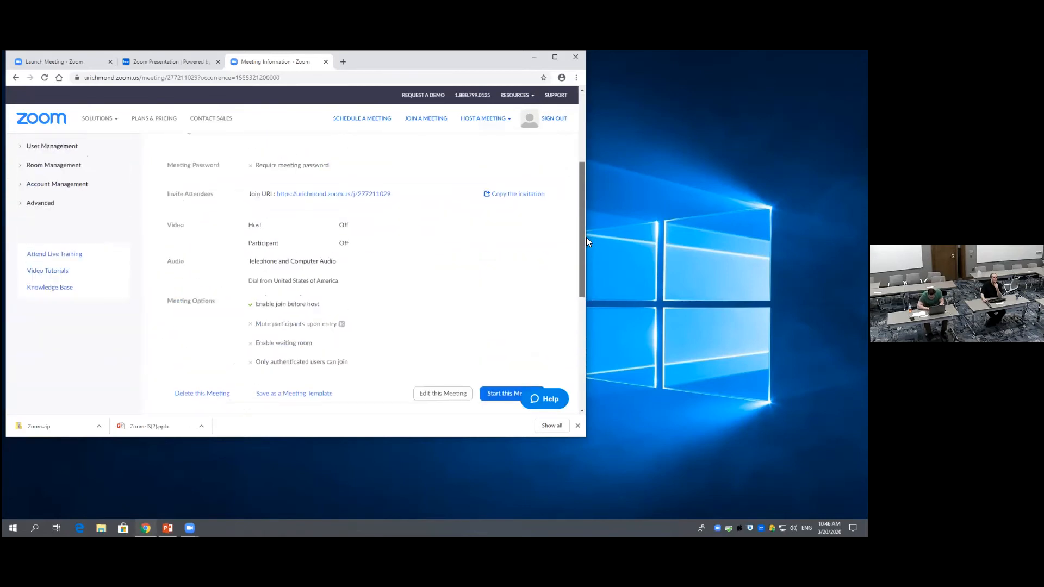
Step: Edit only the March 27 occurrence, setting its start time to 12:30, and save it
{"action": "left_click", "coordinate": [437, 393]}
{"action": "left_click", "coordinate": [337, 295]}
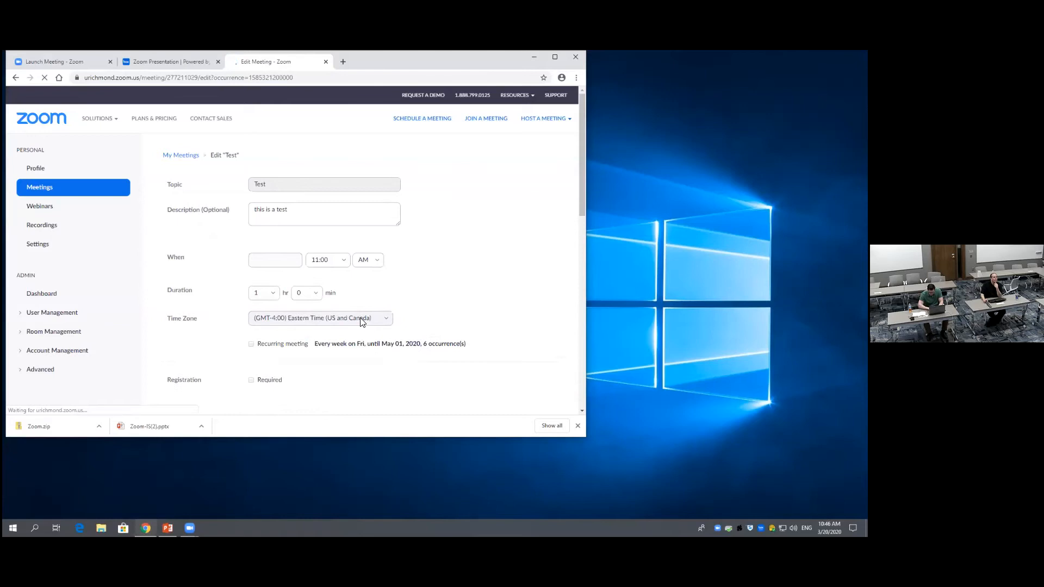
{"action": "left_click", "coordinate": [359, 262]}
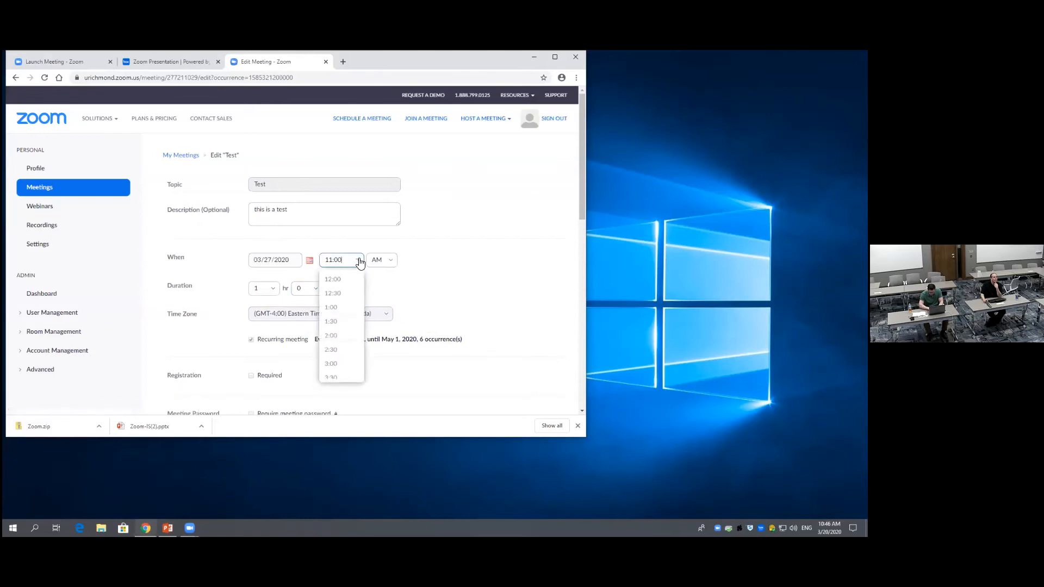
{"action": "left_click", "coordinate": [340, 296]}
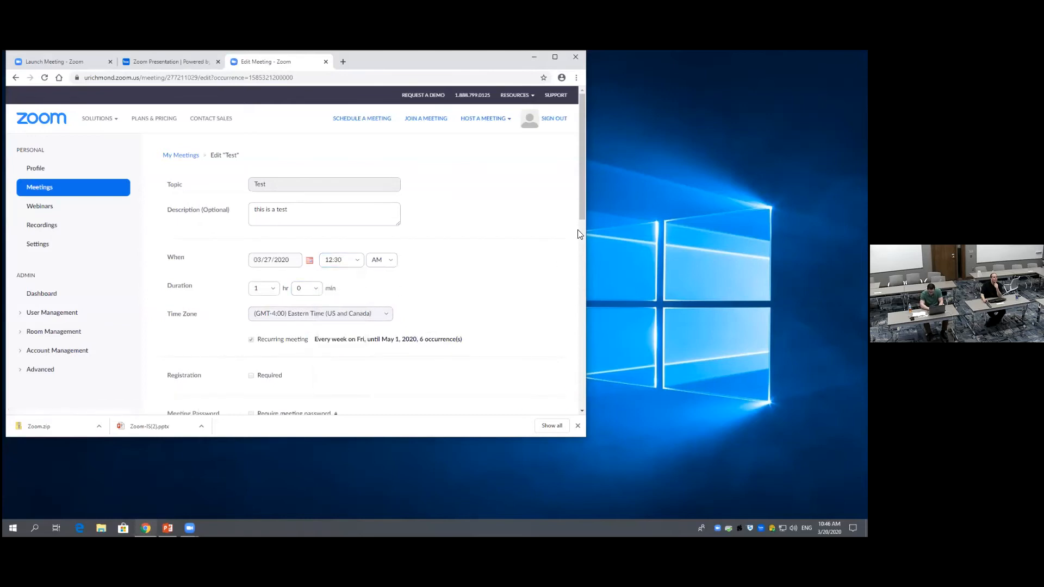
{"action": "scroll", "coordinate": [427, 363], "scroll_direction": "down", "scroll_amount": 7}
{"action": "left_click", "coordinate": [276, 397]}
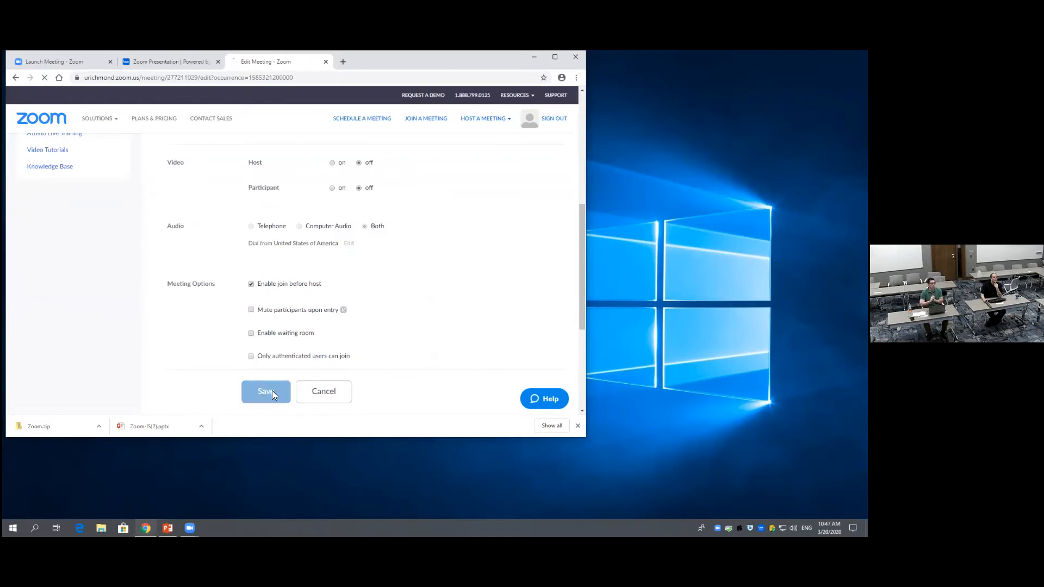
Step: Return to the upcoming meetings and compare the March 27 start time with the other Test occurrences
{"action": "left_click", "coordinate": [32, 187]}
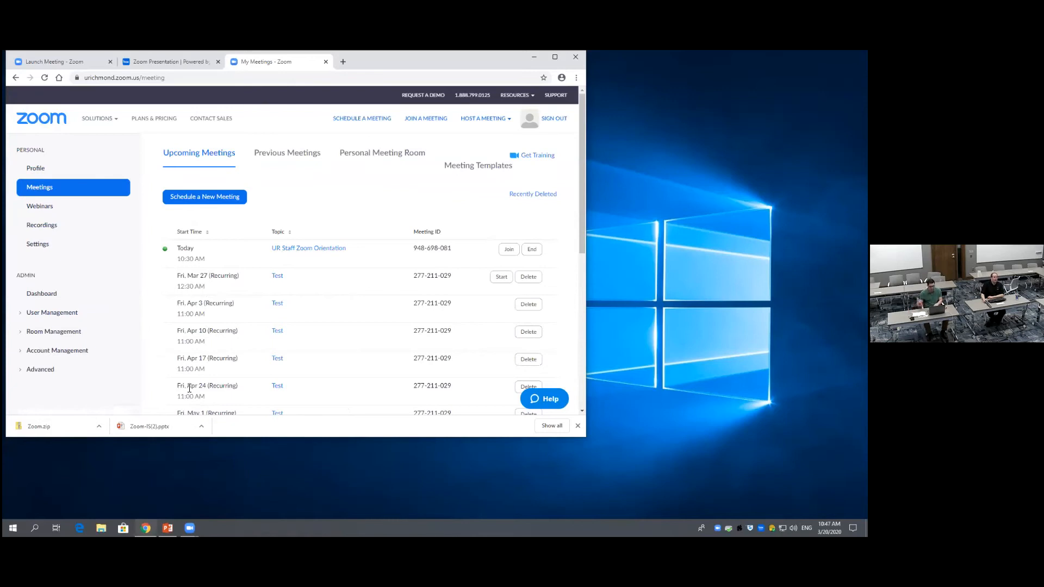
{"action": "scroll", "coordinate": [191, 388], "scroll_direction": "down", "scroll_amount": 1}
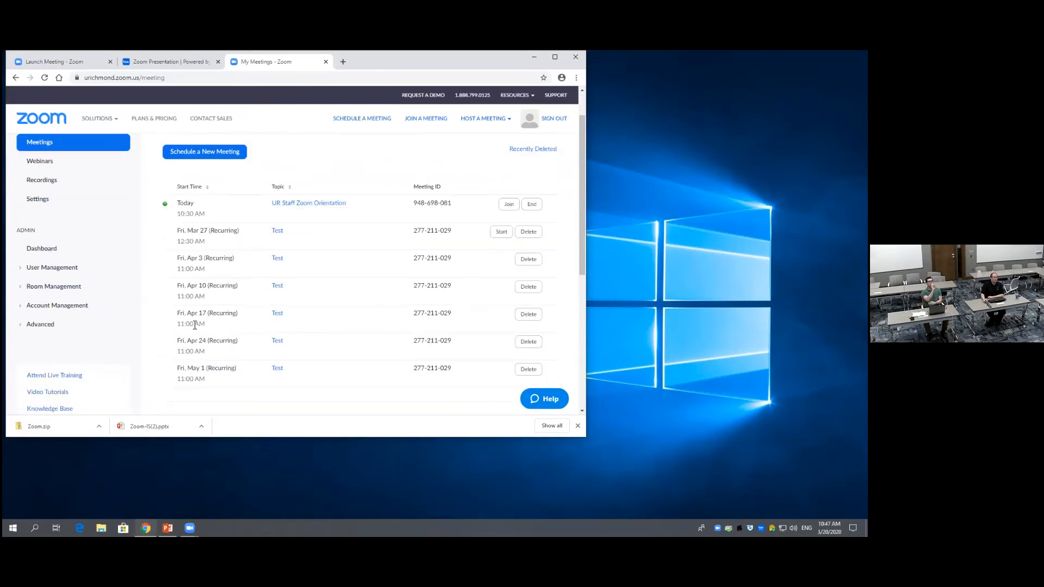
{"action": "scroll", "coordinate": [194, 325], "scroll_direction": "up", "scroll_amount": 1}
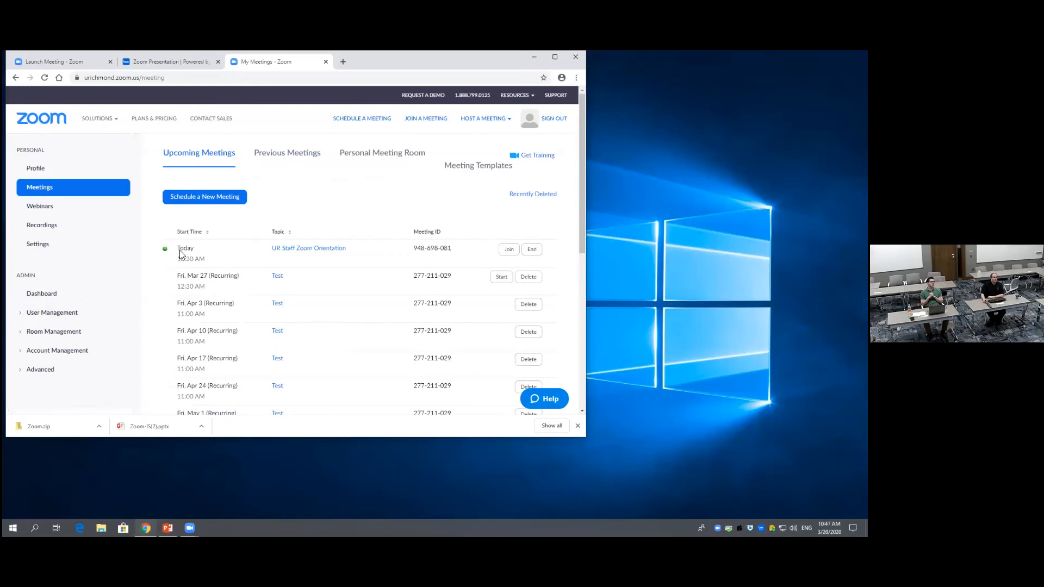
{"action": "left_click", "coordinate": [43, 189]}
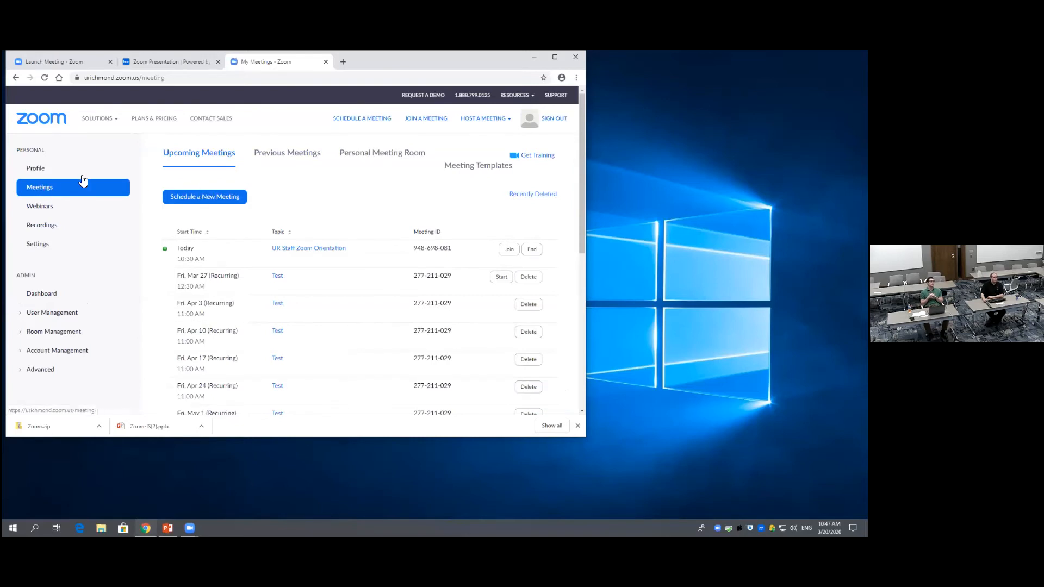
{"action": "scroll", "coordinate": [276, 199], "scroll_direction": "down", "scroll_amount": 1}
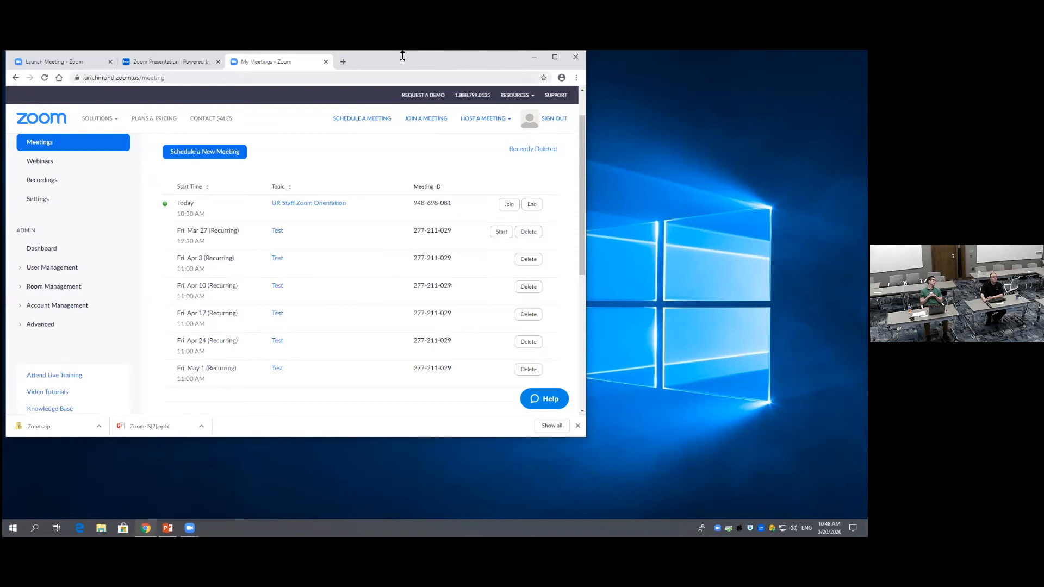
Step: Look over the upcoming meetings and examine the video and screen-share options for hosting an instant meeting
{"action": "scroll", "coordinate": [402, 56], "scroll_direction": "down", "scroll_amount": 1}
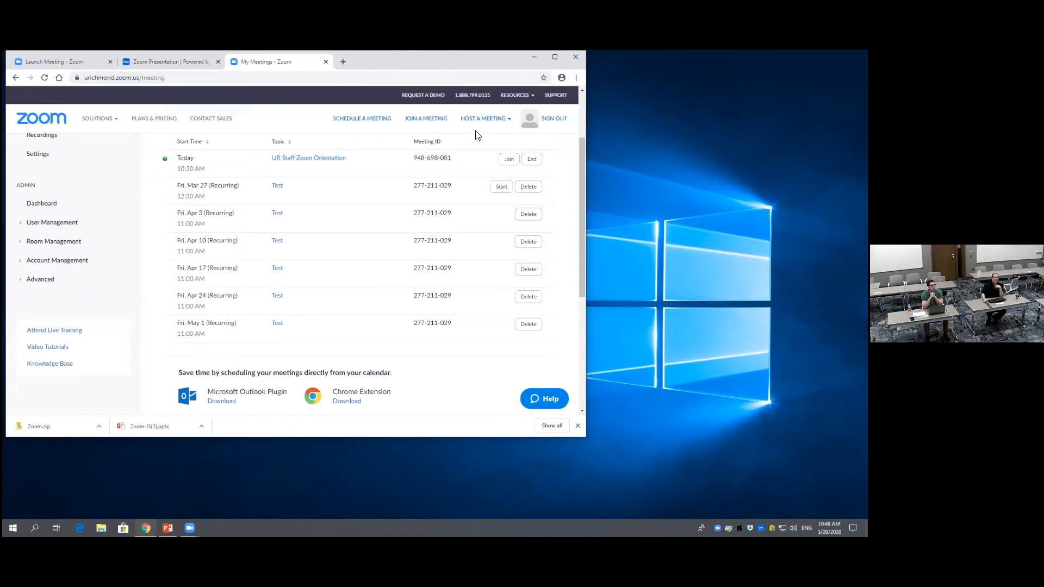
{"action": "left_click", "coordinate": [484, 119]}
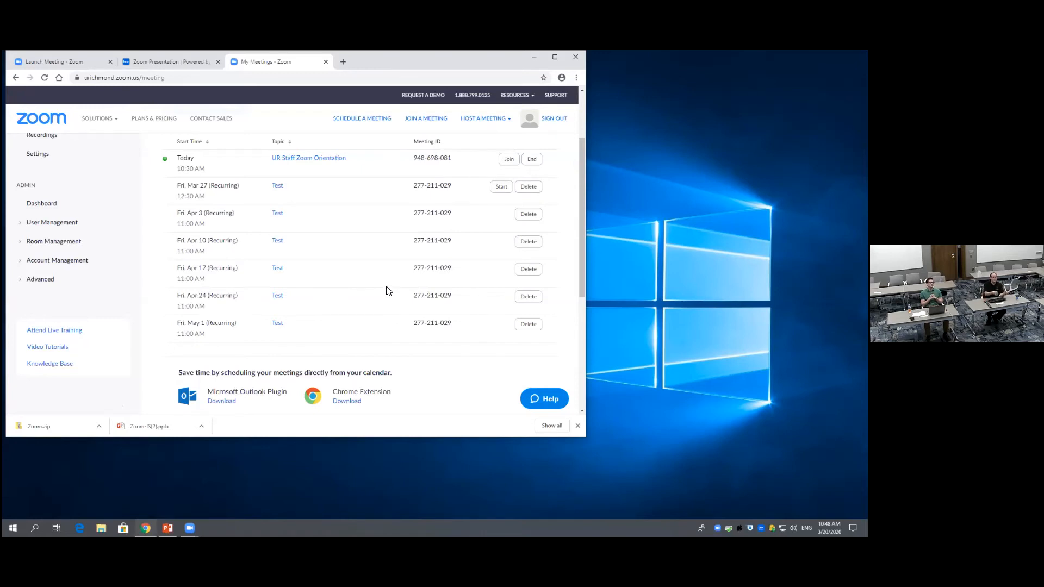
{"action": "mouse_move", "coordinate": [499, 118]}
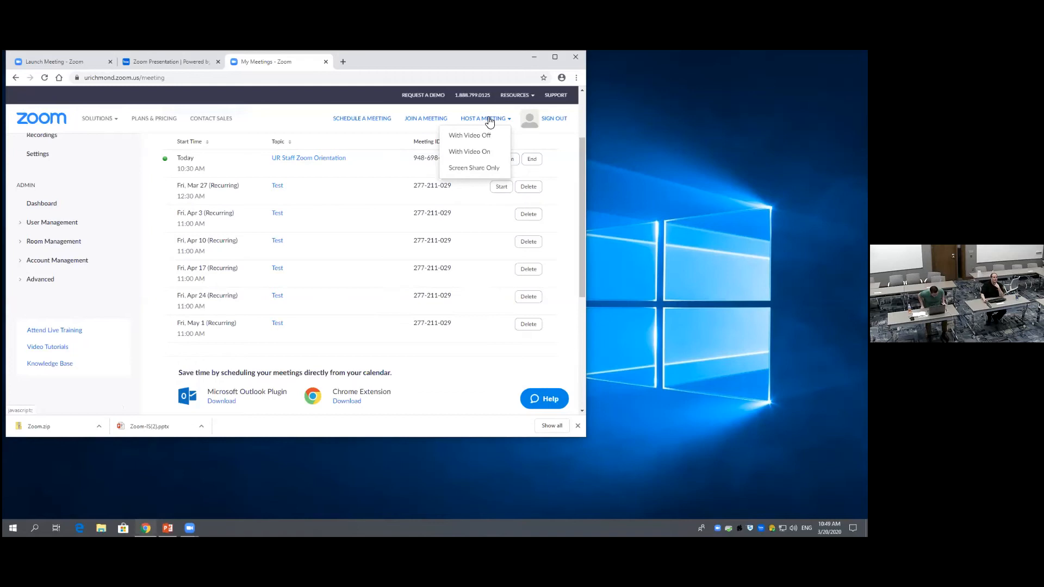
{"action": "left_click", "coordinate": [491, 120]}
{"action": "left_click", "coordinate": [491, 119]}
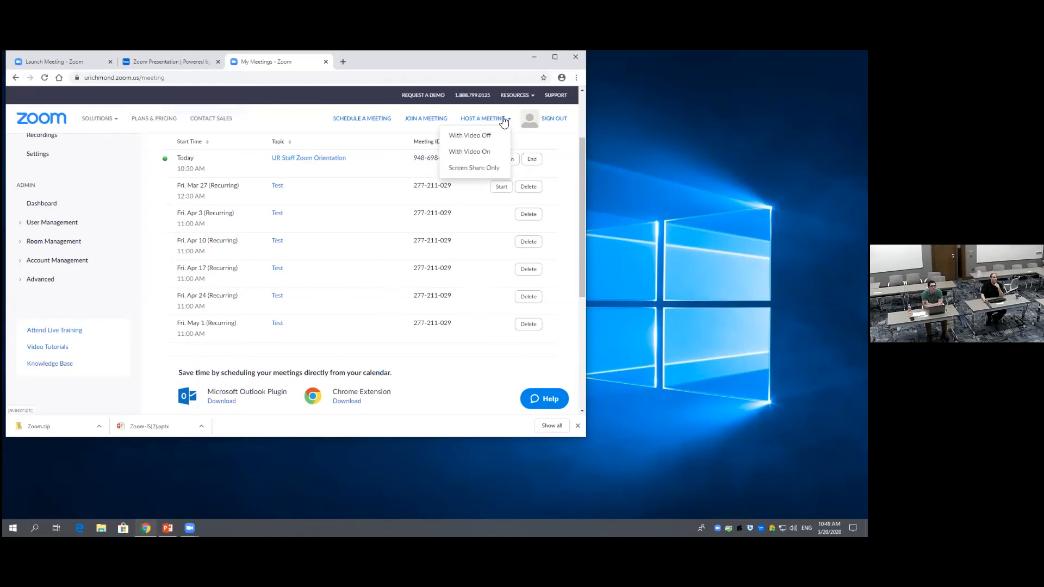
{"action": "left_click", "coordinate": [482, 120]}
{"action": "left_click", "coordinate": [481, 120]}
{"action": "scroll", "coordinate": [350, 233], "scroll_direction": "down", "scroll_amount": 3}
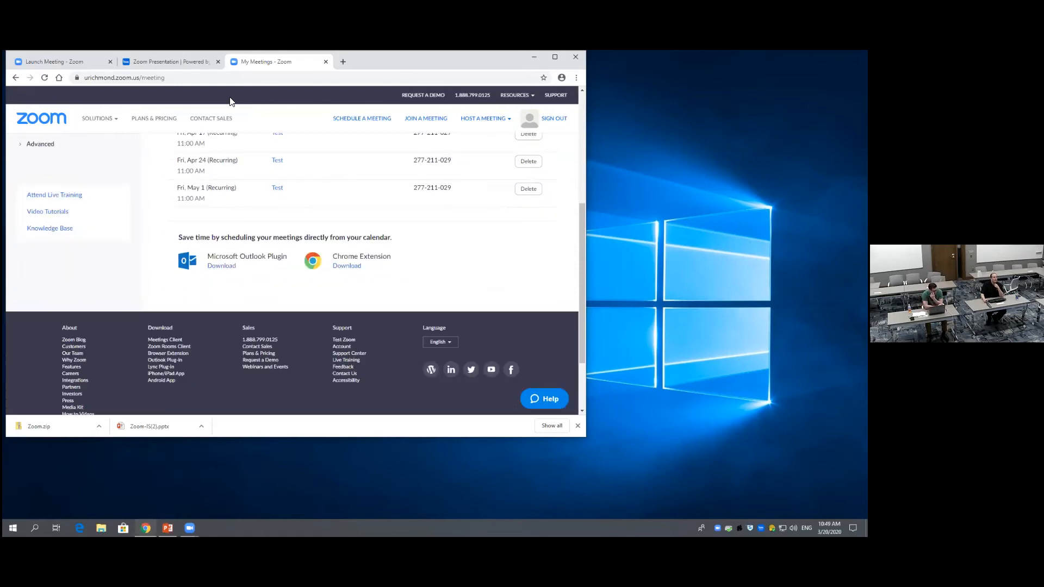
Step: Switch from the browser to the Zoom-IS(2).pptx presentation in PowerPoint and select slide 6 with the Zoom meeting window
{"action": "left_click", "coordinate": [532, 58]}
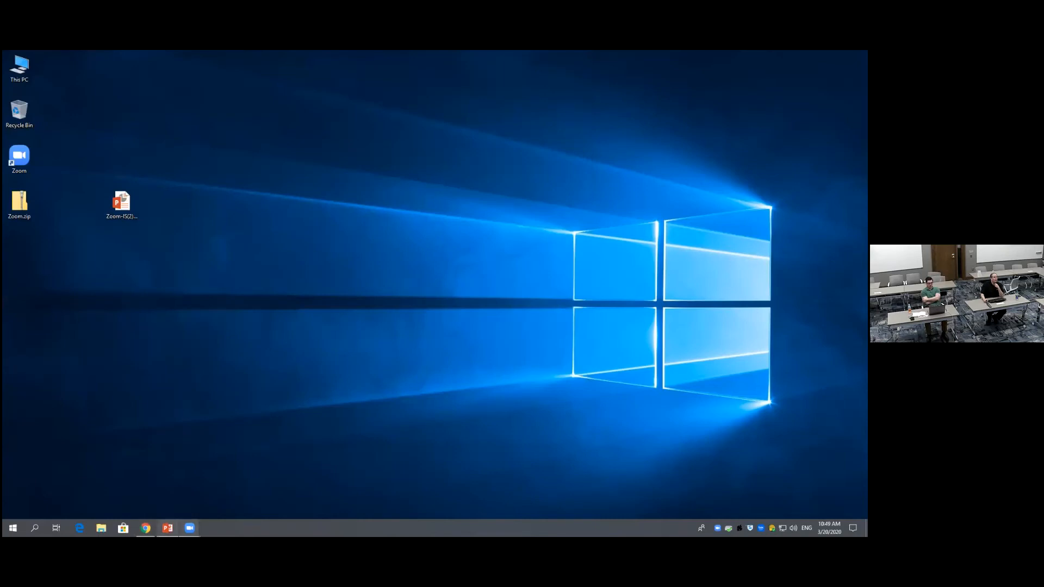
{"action": "left_click", "coordinate": [168, 527]}
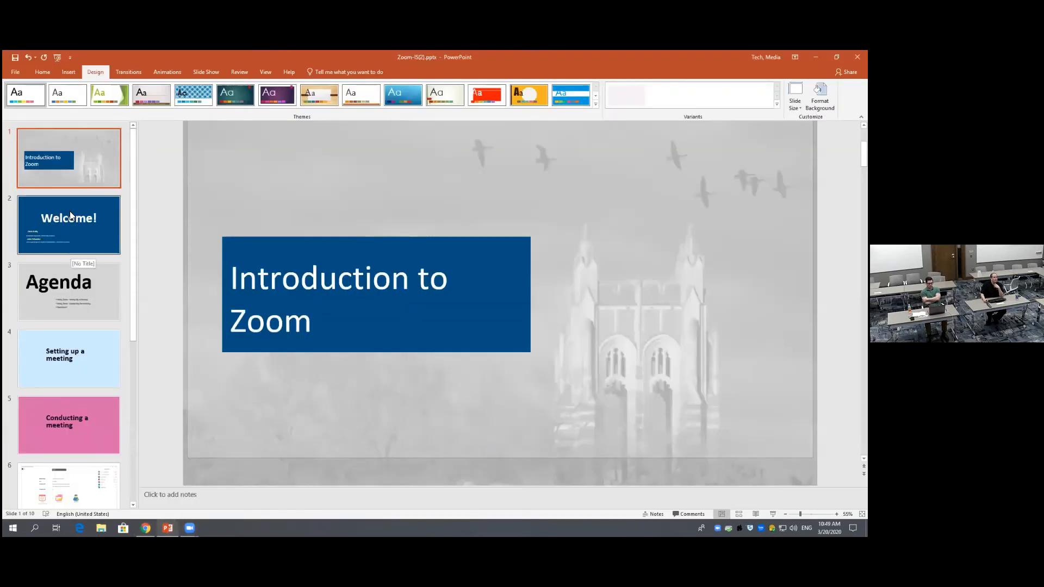
{"action": "scroll", "coordinate": [78, 284], "scroll_direction": "down", "scroll_amount": 1}
{"action": "scroll", "coordinate": [104, 487], "scroll_direction": "down", "scroll_amount": 1}
{"action": "scroll", "coordinate": [87, 408], "scroll_direction": "up", "scroll_amount": 1}
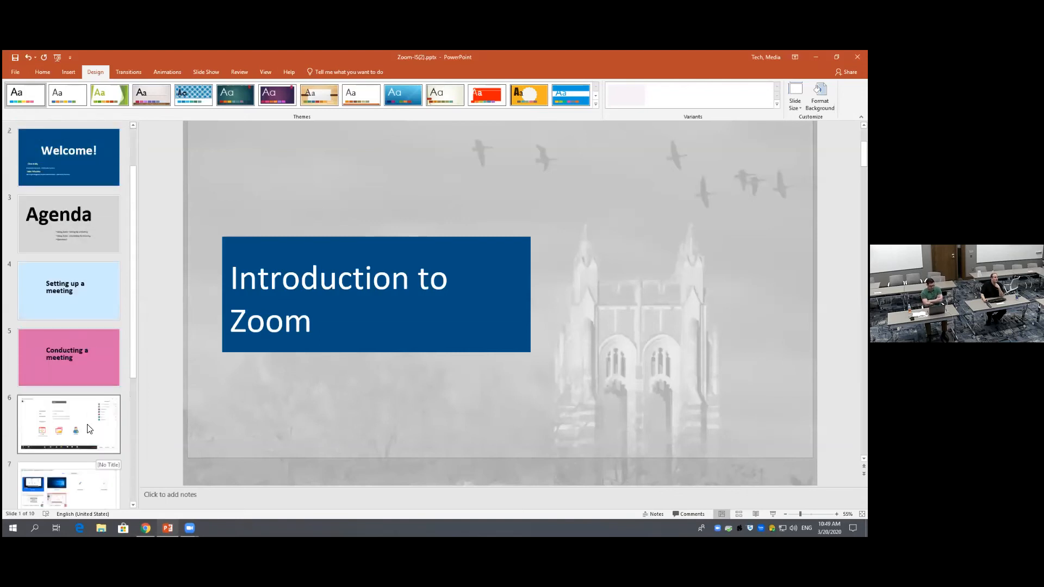
{"action": "left_click", "coordinate": [80, 423]}
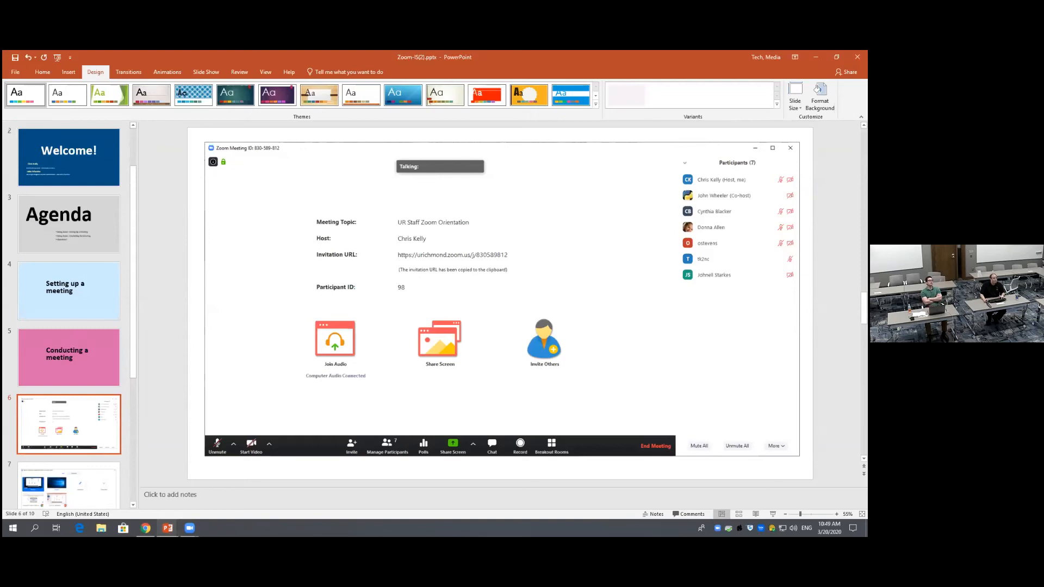
Step: Present the slide show from the meeting window slide through the screen-sharing and participant-control slides to the Q&A slide
{"action": "key", "text": "F5"}
{"action": "key", "text": "Right"}
{"action": "key", "text": "Right"}
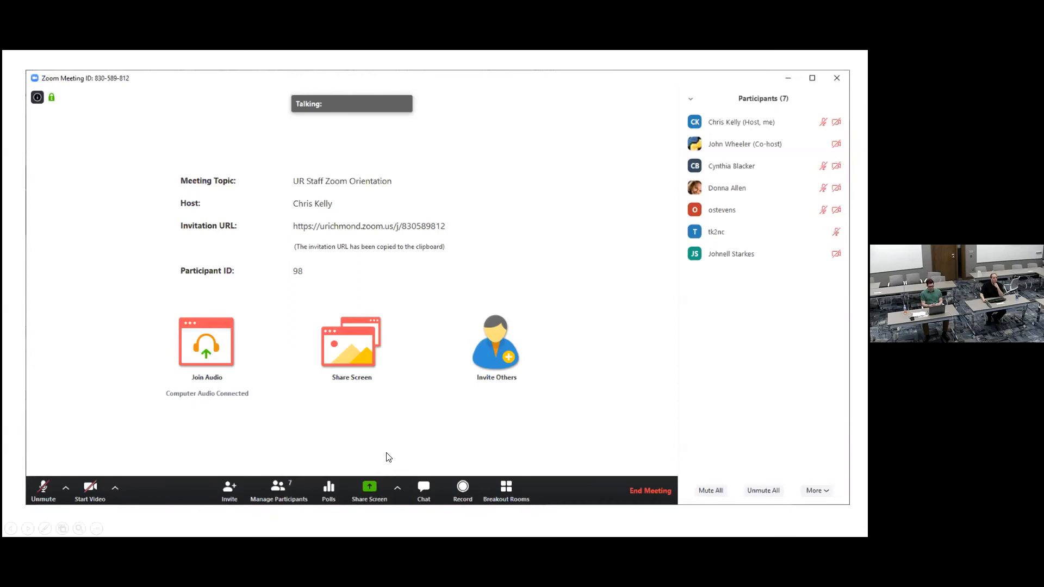
{"action": "left_click", "coordinate": [389, 490]}
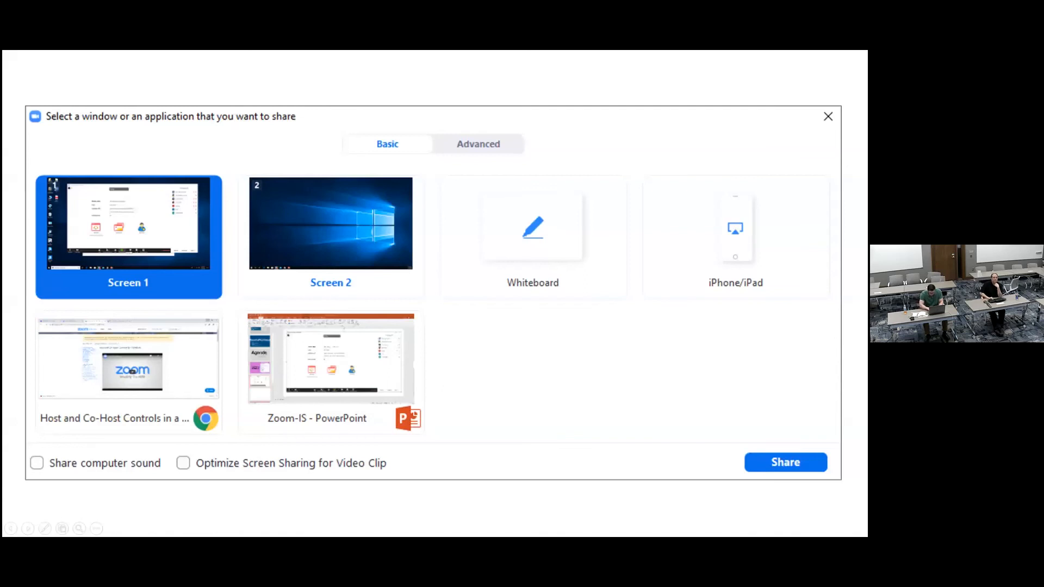
{"action": "key", "text": "Right"}
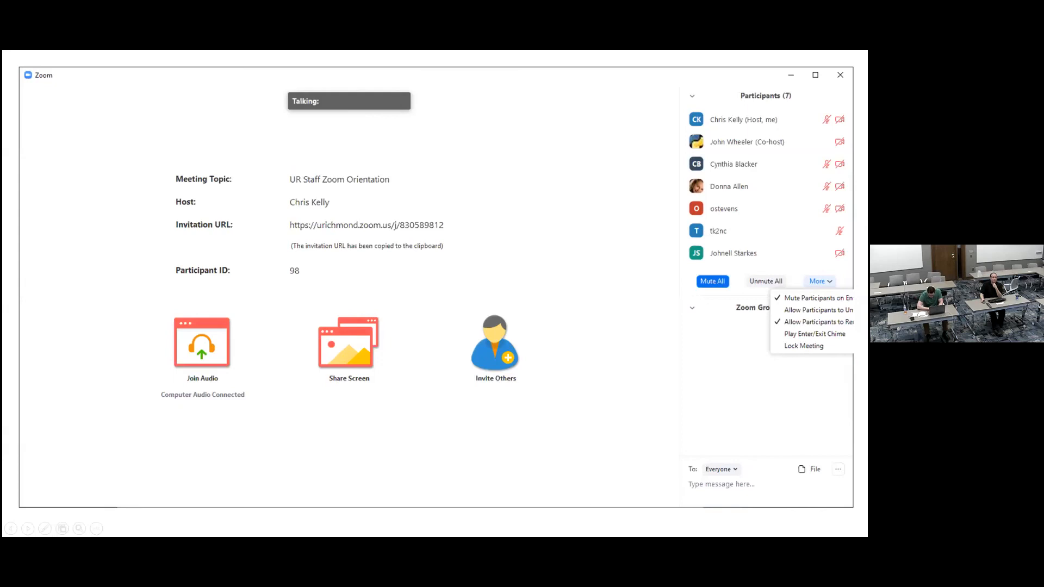
{"action": "left_click", "coordinate": [389, 139]}
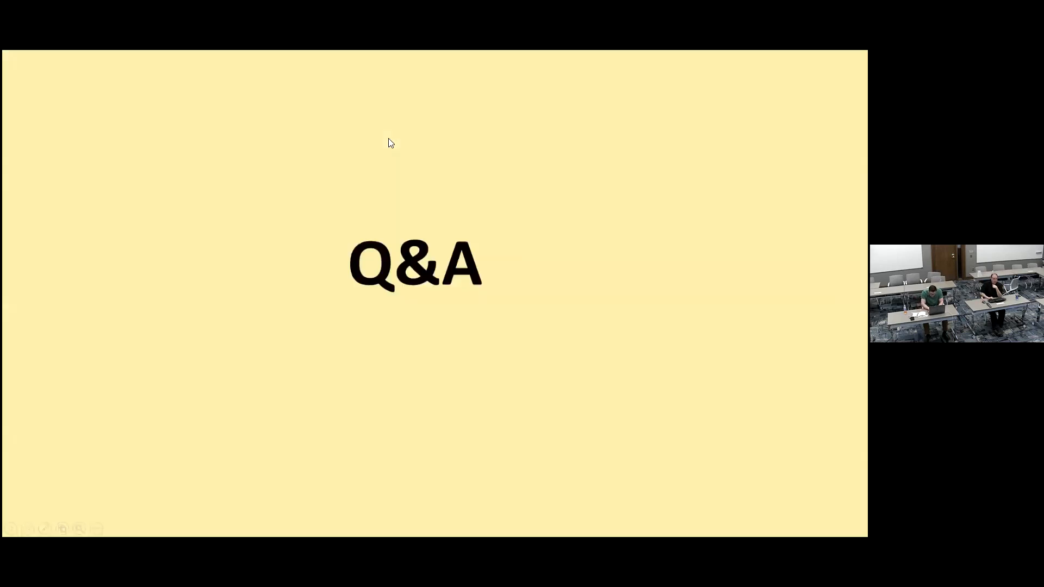
Step: Go back from Q&A to revisit the participant-control and screen-sharing slides, and return to the Q&A slide
{"action": "key", "text": "Left"}
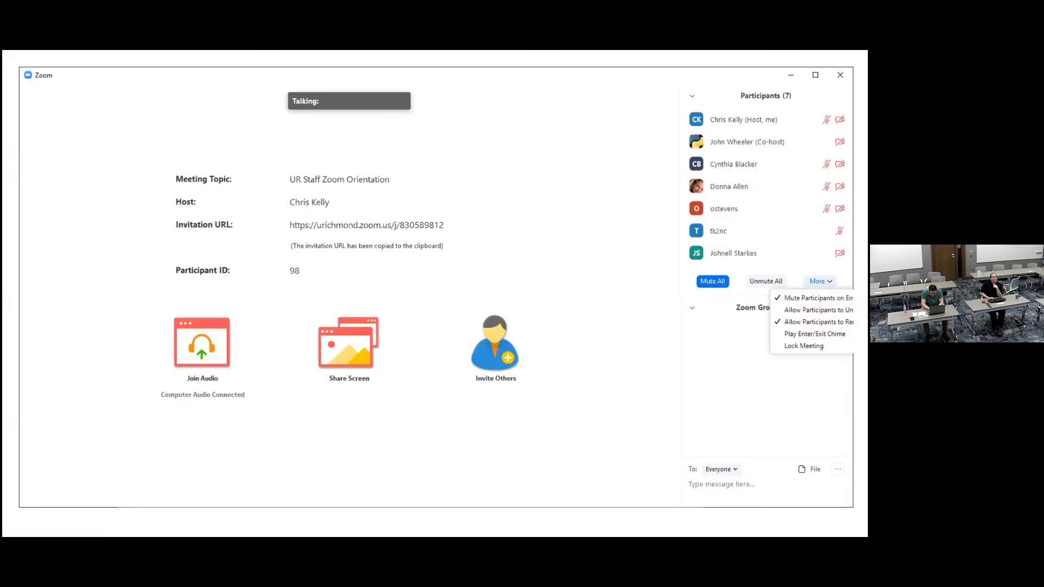
{"action": "left_click", "coordinate": [692, 433]}
{"action": "left_click", "coordinate": [692, 433]}
{"action": "key", "text": "Left"}
{"action": "key", "text": "Left"}
{"action": "key", "text": "Left"}
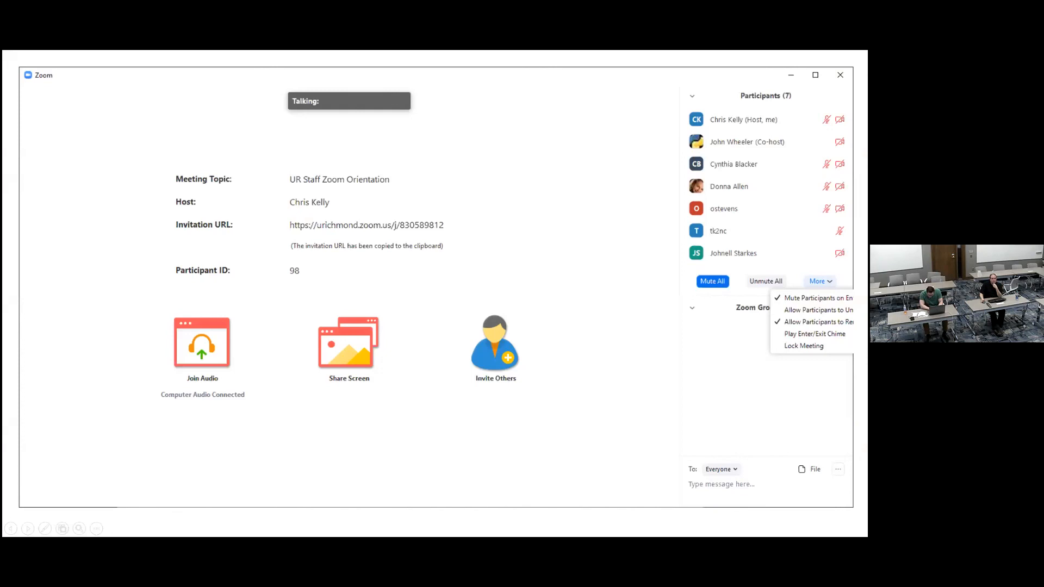
{"action": "key", "text": "Right"}
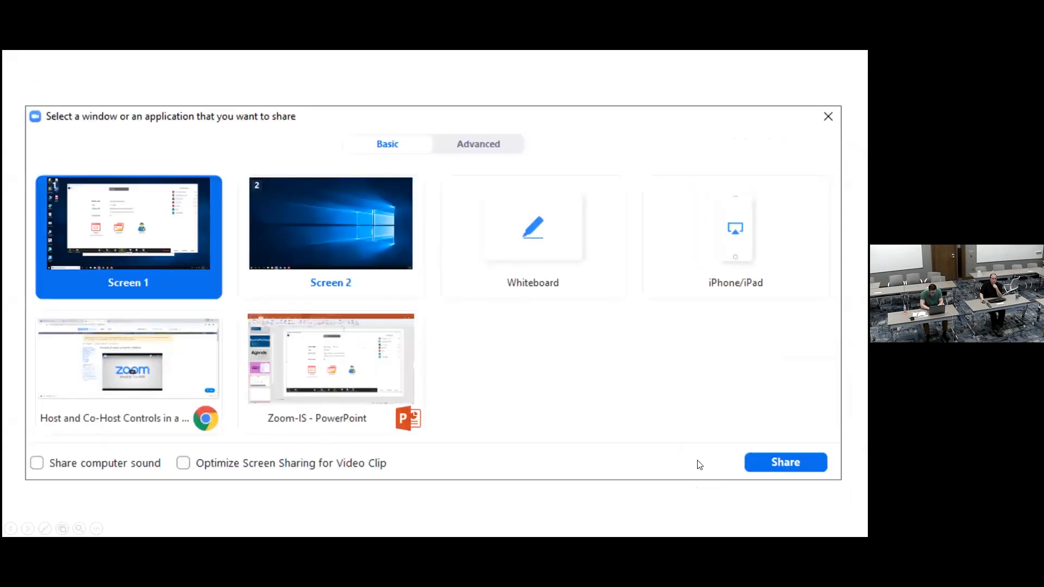
{"action": "key", "text": "Right"}
{"action": "key", "text": "Right"}
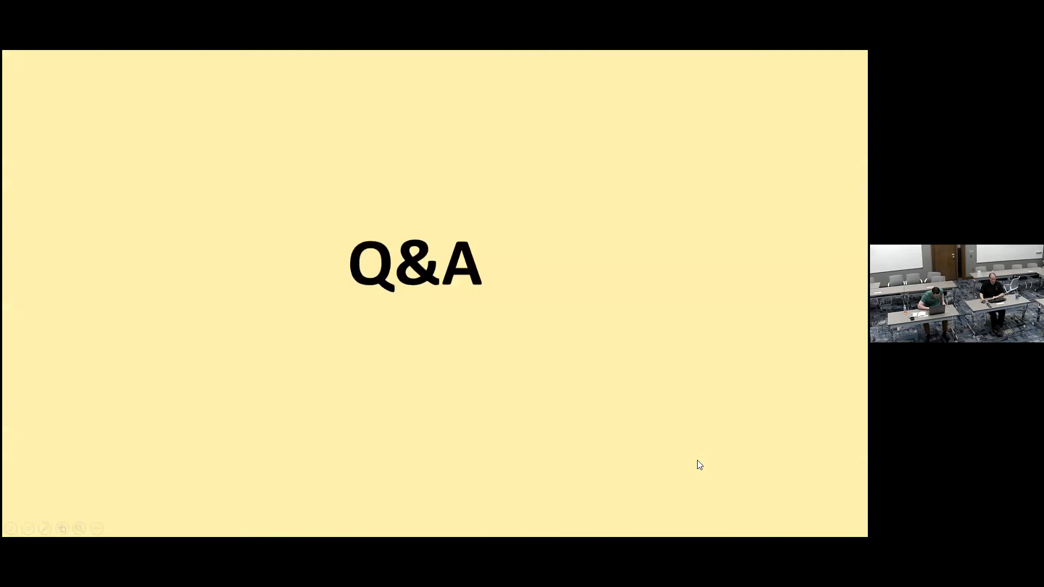
Step: Show the participant-control slide once more, and advance past Q&A to the For More Help slide
{"action": "key", "text": "Left"}
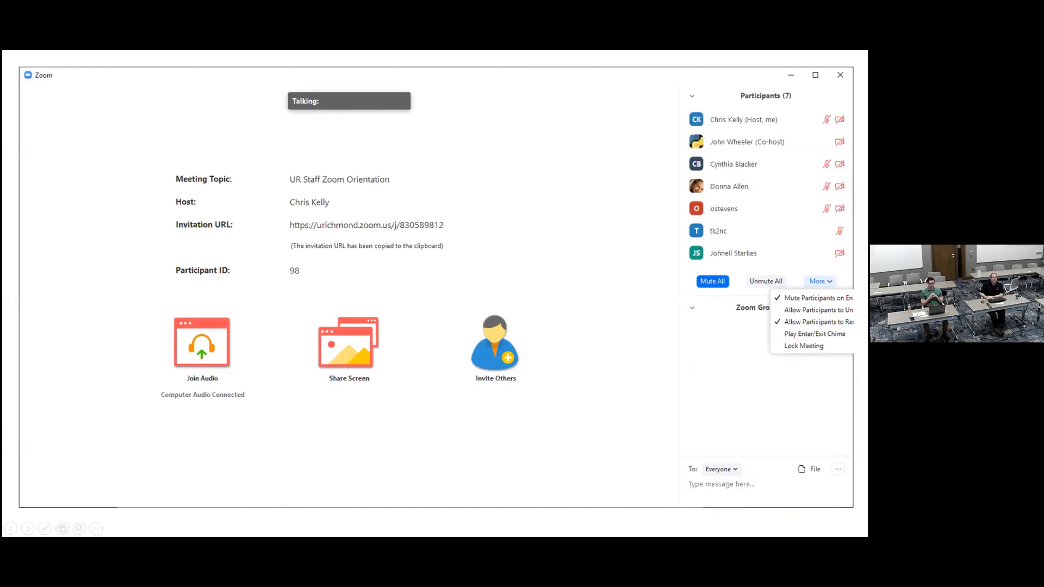
{"action": "key", "text": "Right"}
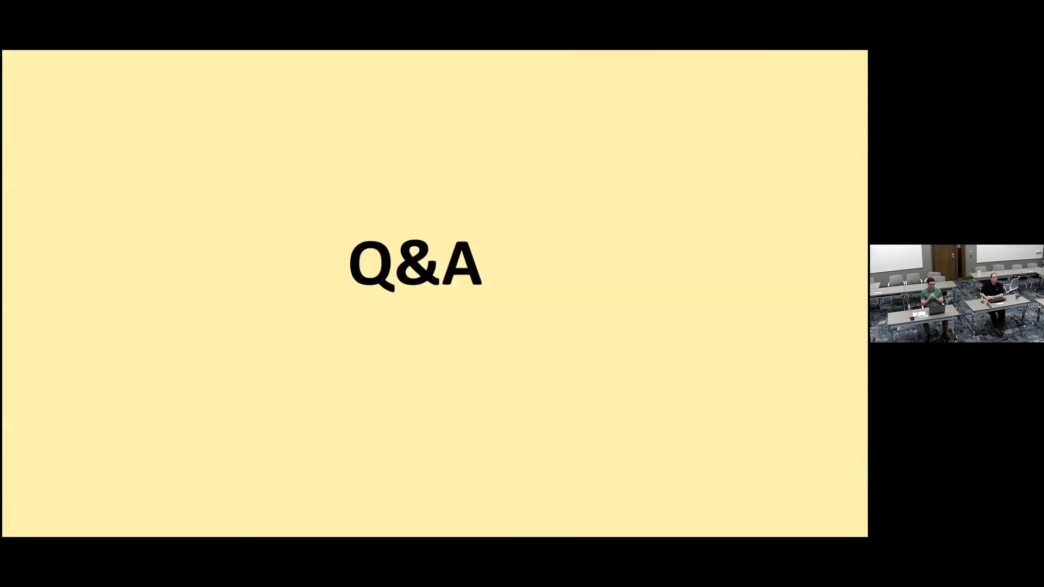
{"action": "key", "text": "Right"}
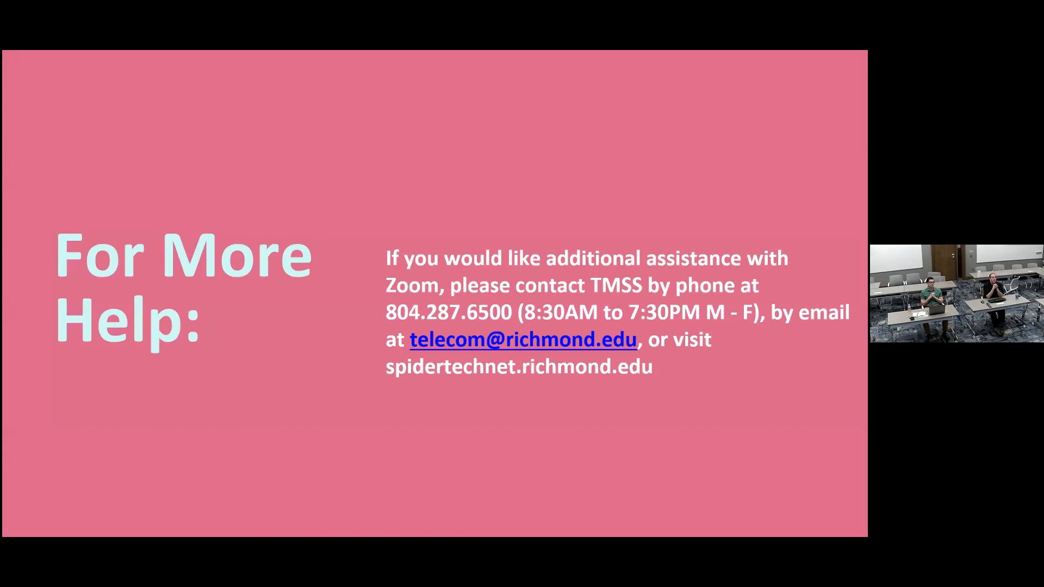